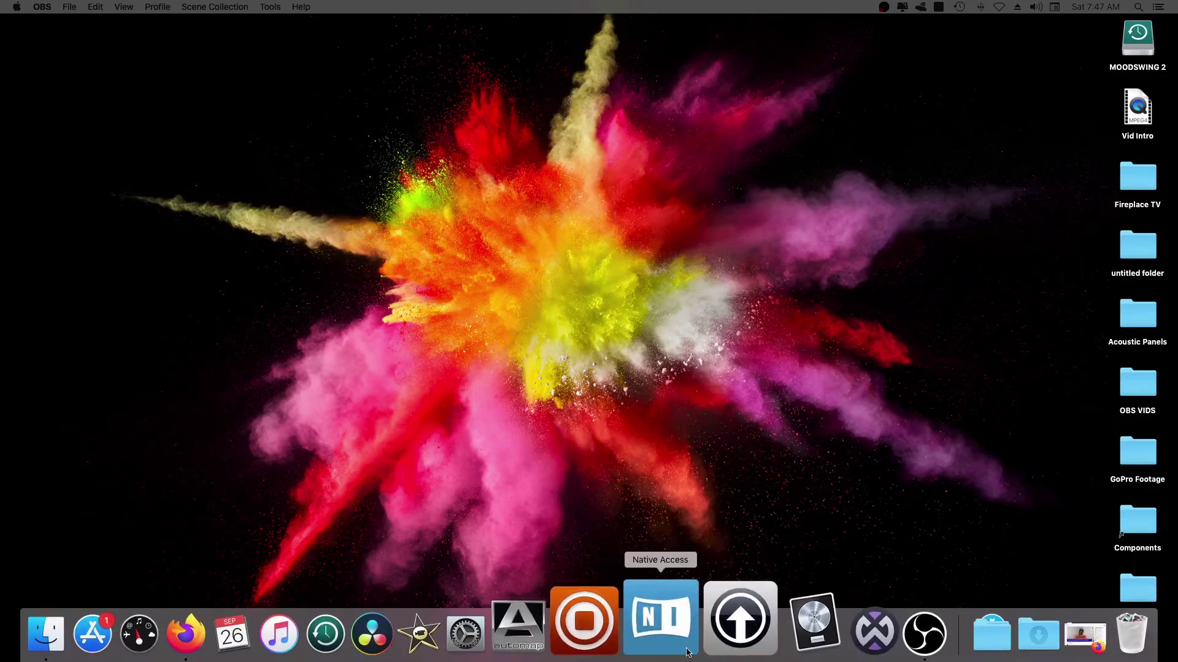
# Switch to Maschine 2 and load the saved group file Mitch Test Kit.mxgrp into Group A1.
pyautogui.click(625, 625)
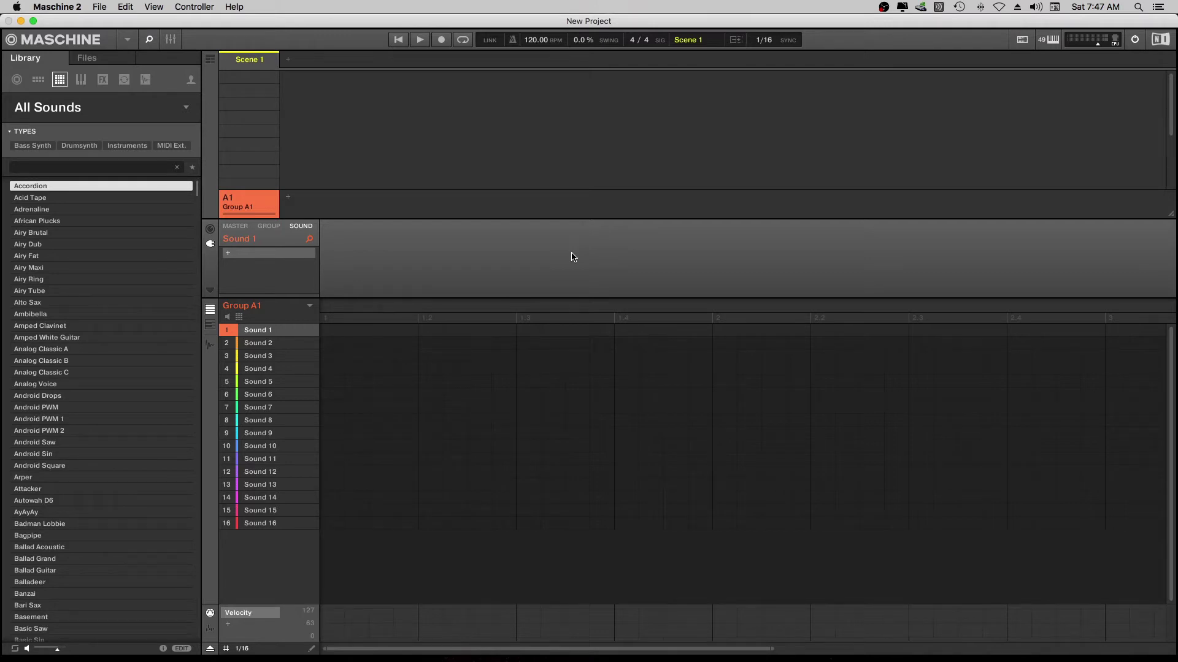
pyautogui.rightClick(243, 309)
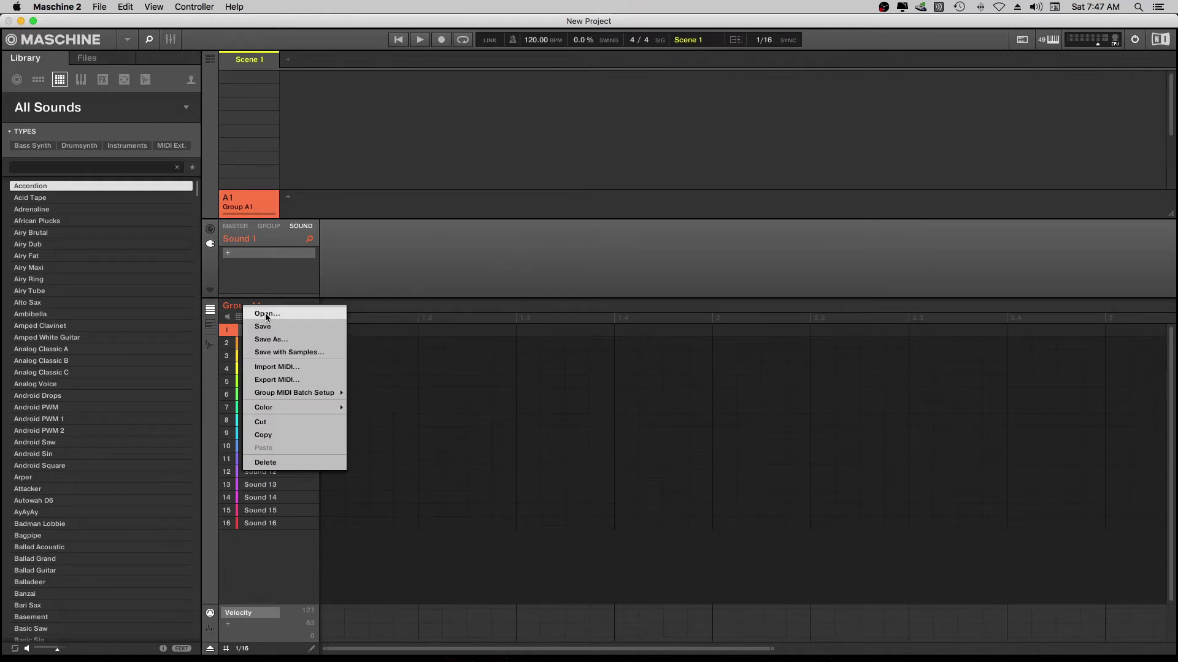
pyautogui.click(267, 314)
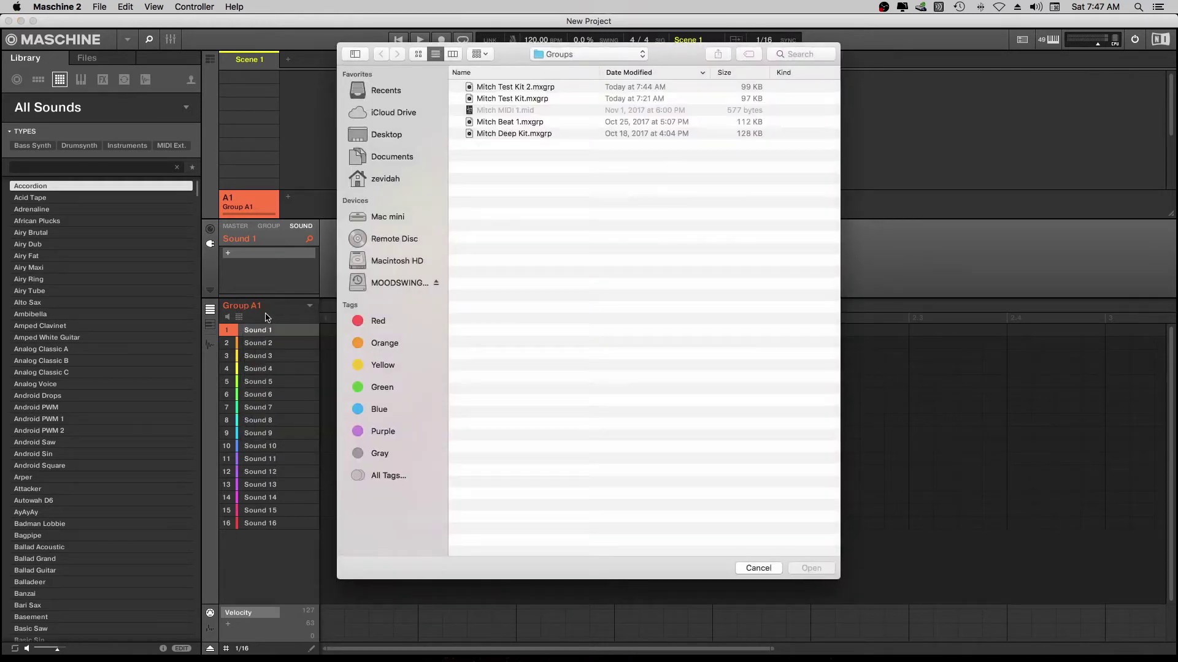
pyautogui.click(510, 100)
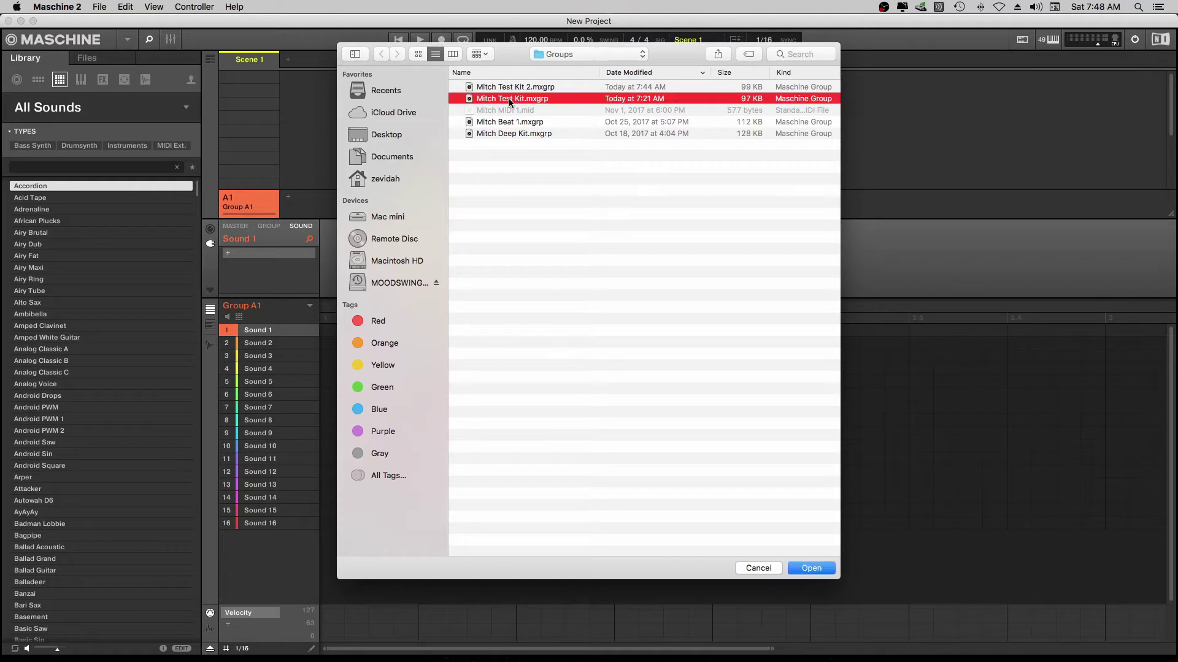
pyautogui.click(811, 568)
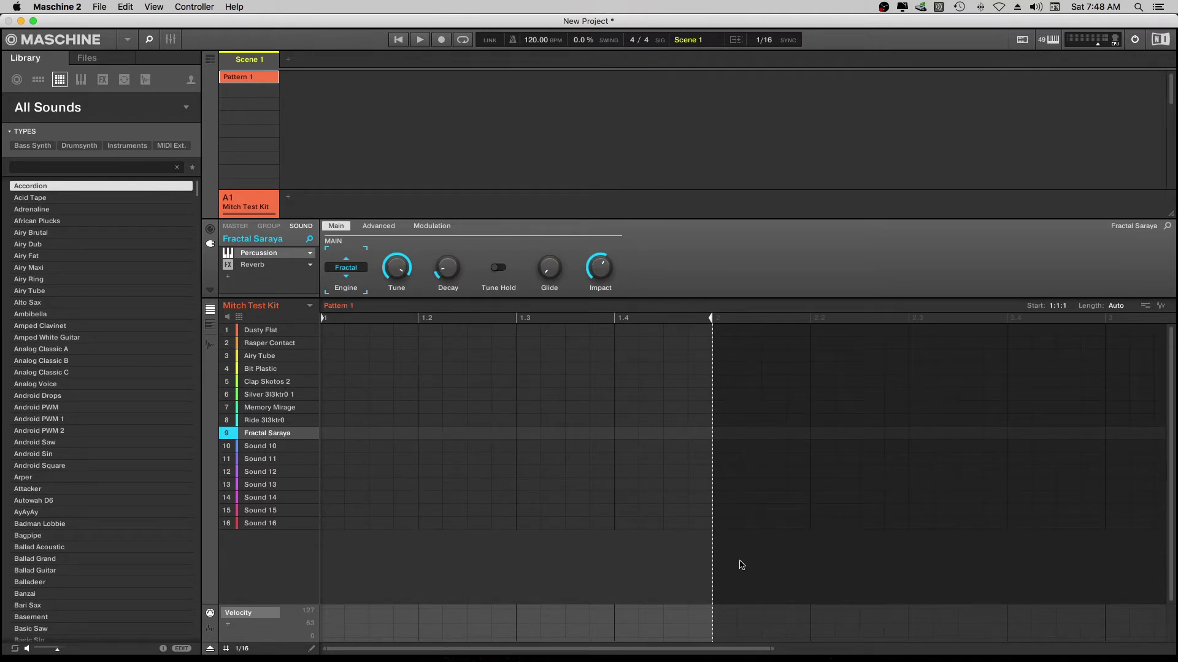
# Hide the library browser and extend Pattern 1 to a length of 2:0:0.
pyautogui.click(149, 40)
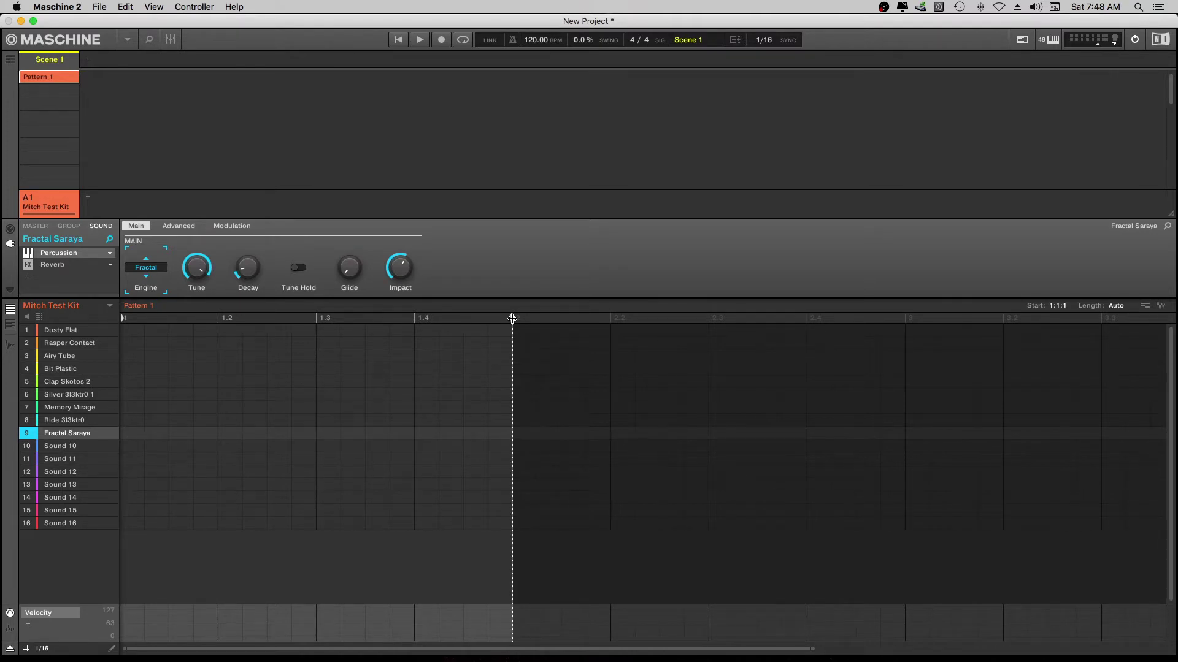
pyautogui.moveTo(512, 319); pyautogui.dragTo(904, 318)
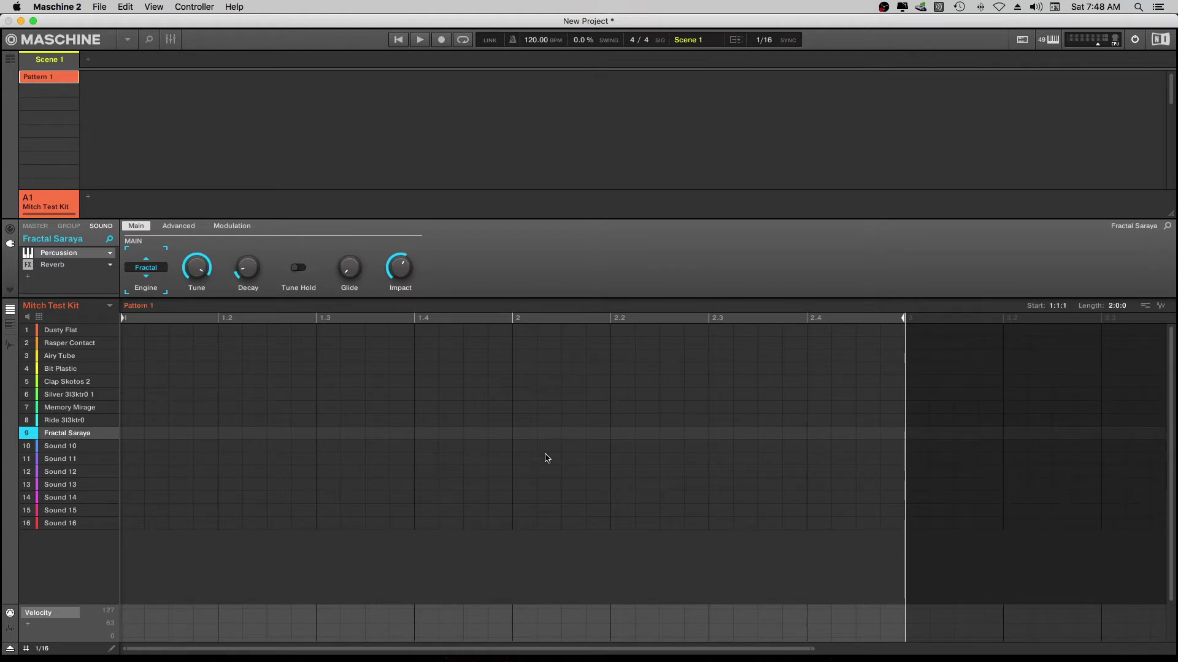
# Draw Dusty Flat kick notes at 1, 1.3, 2 and 2.3 in Pattern 1 and play the pattern.
pyautogui.click(111, 649)
pyautogui.click(134, 329)
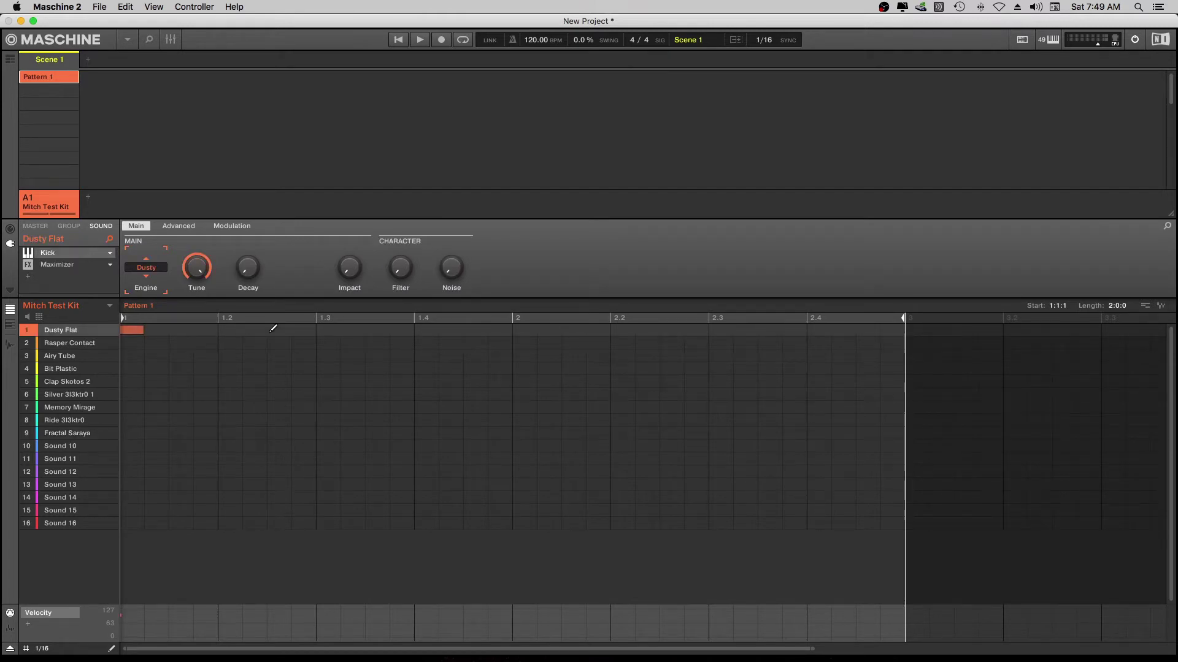
pyautogui.click(324, 329)
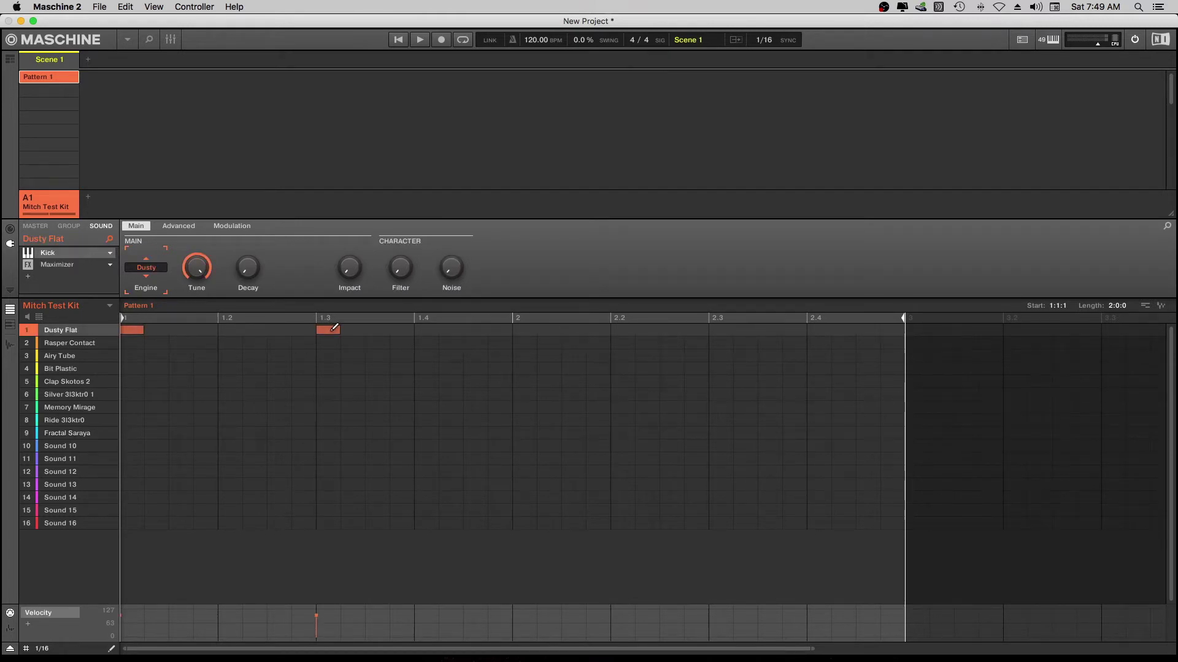
pyautogui.click(524, 330)
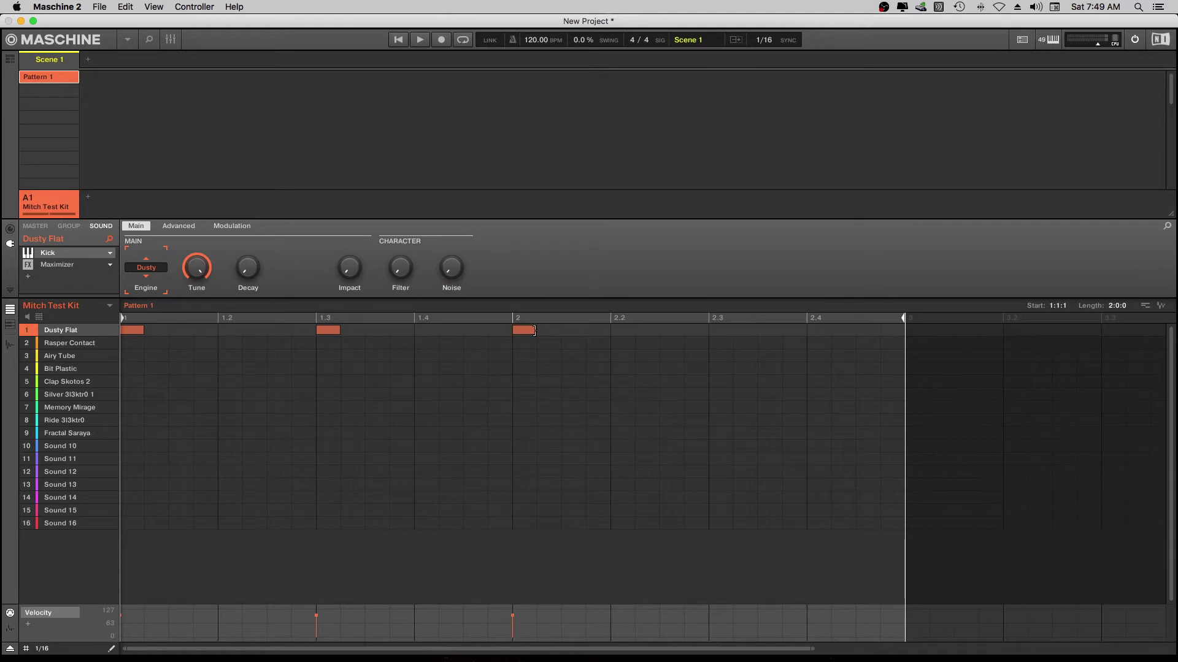
pyautogui.click(721, 329)
pyautogui.press('space')
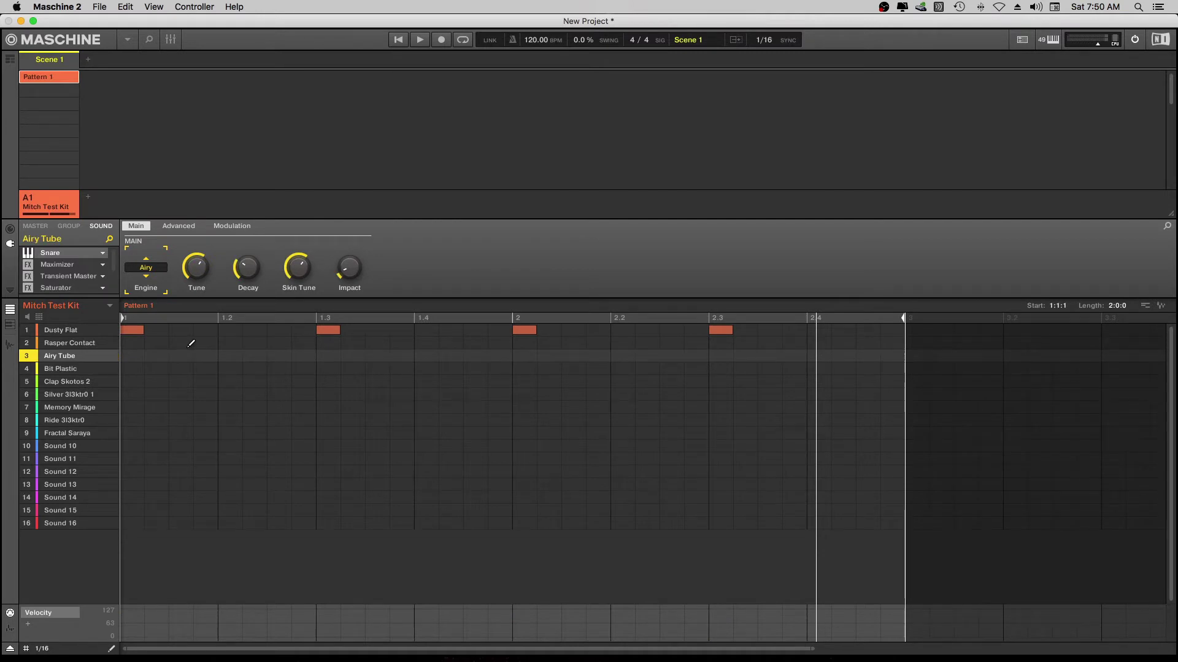
# Draw Airy Tube snare notes at 1.2, 1.4, 2.2 and 2.4 and play back the beat.
pyautogui.click(229, 355)
pyautogui.click(427, 356)
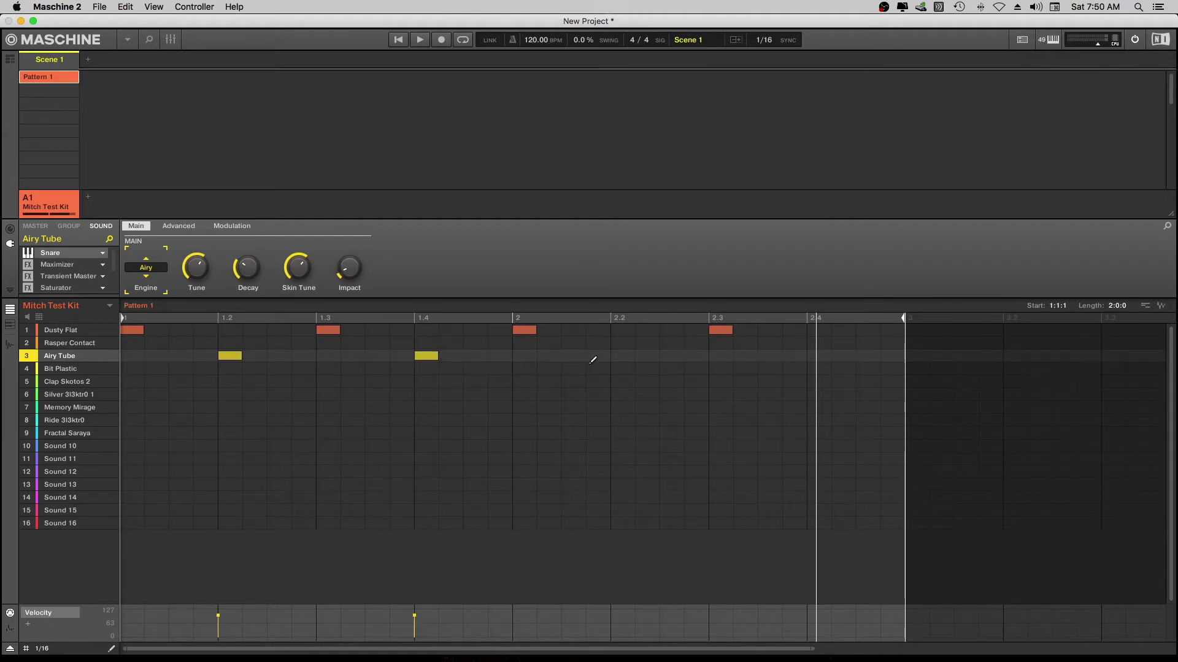
pyautogui.click(623, 355)
pyautogui.click(817, 354)
pyautogui.press('space')
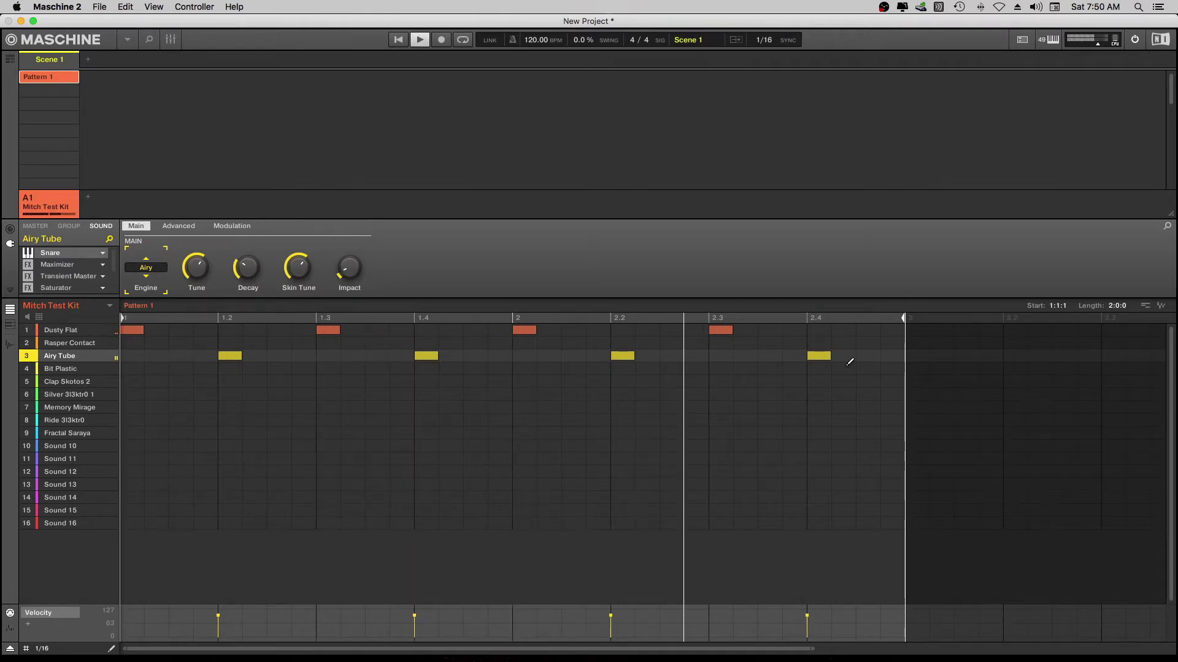
pyautogui.press('space')
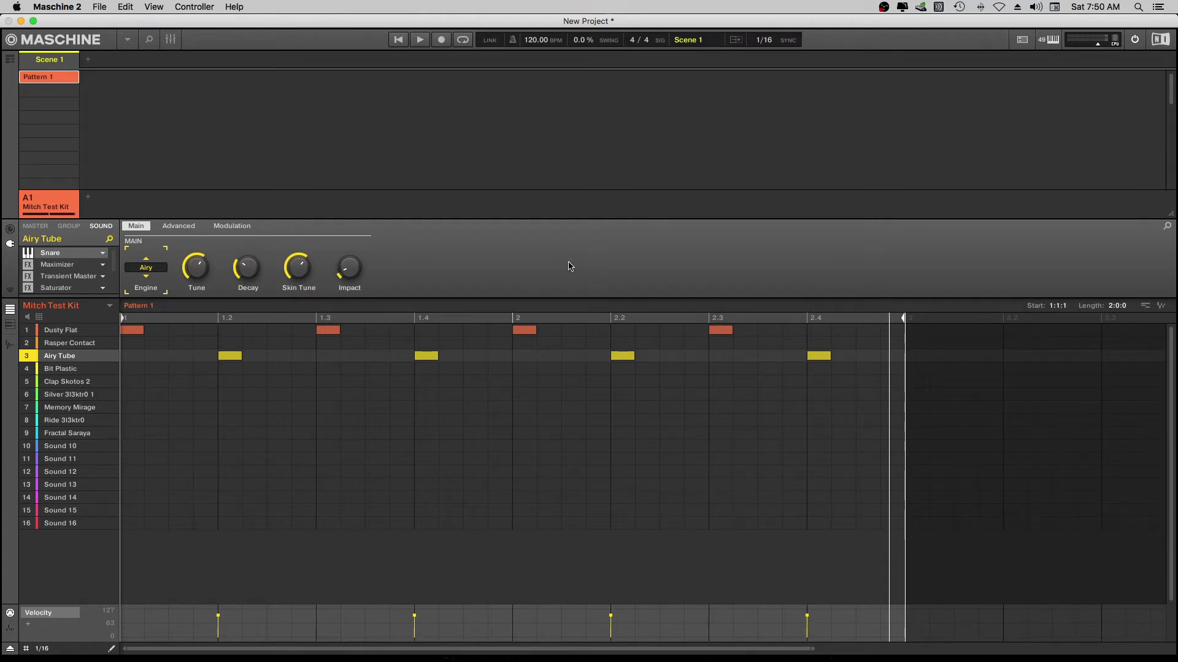
pyautogui.press('space')
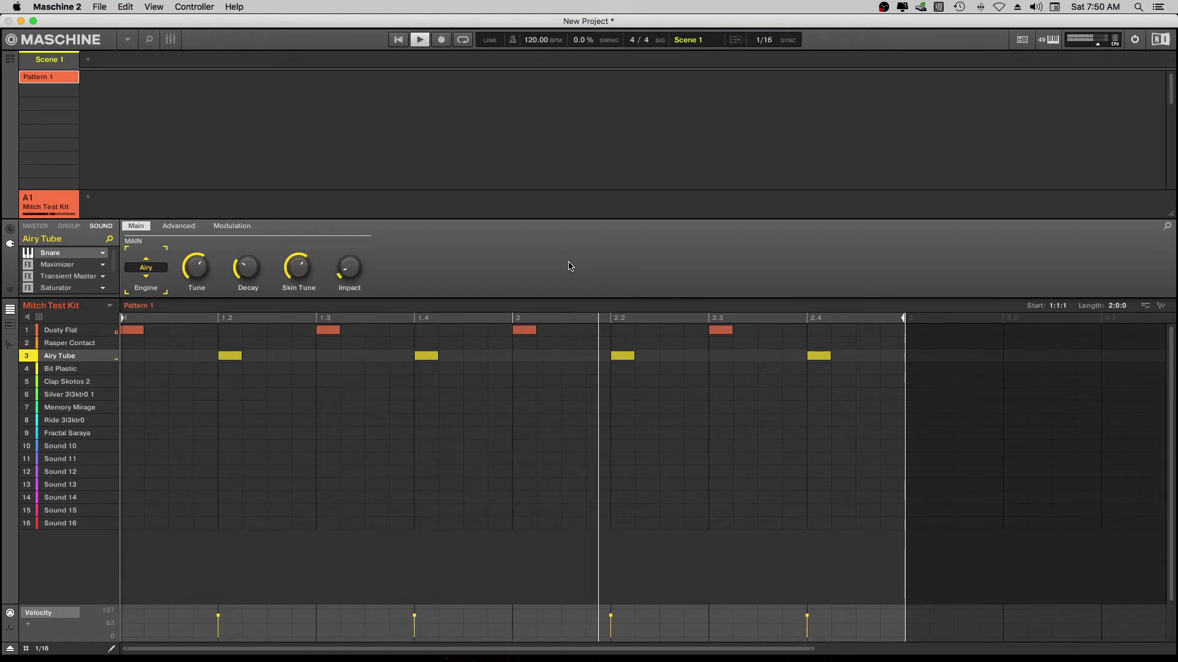
pyautogui.press('space')
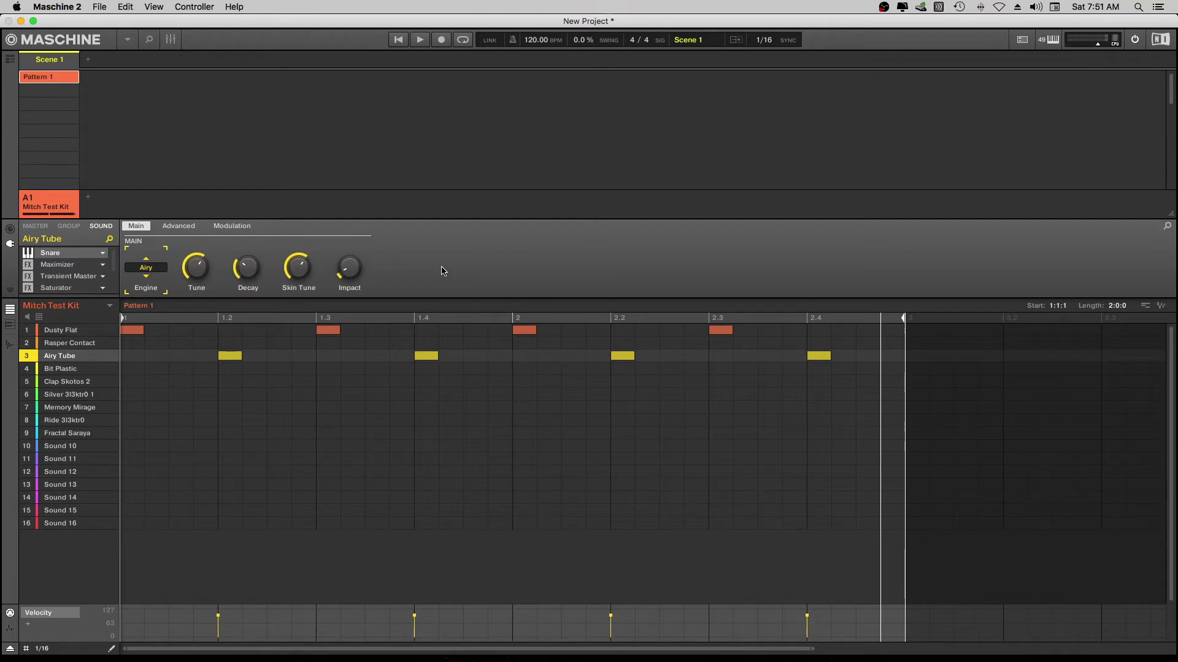
# Remove the Dusty Flat kick notes at 1.3 and 2.3 and play the pattern.
pyautogui.click(330, 331)
pyautogui.click(726, 330)
pyautogui.press('space')
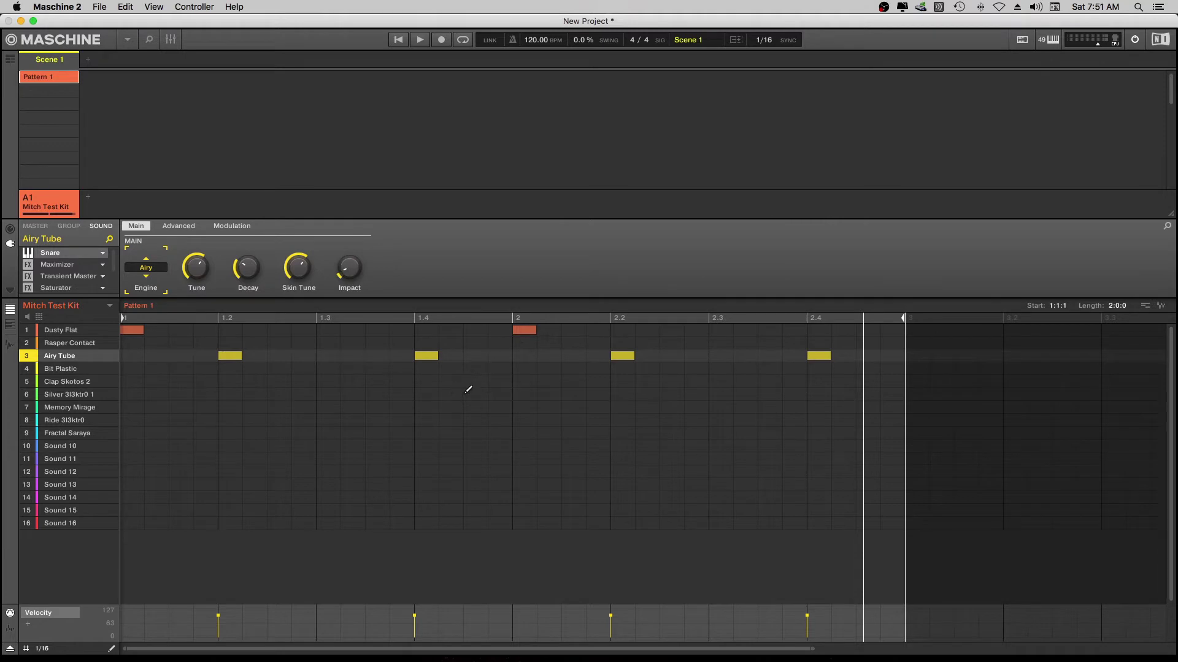
# Add Dusty Flat kick notes on the second and fourth sixteenths of the first beat, auditioning the pattern after each one.
pyautogui.click(163, 330)
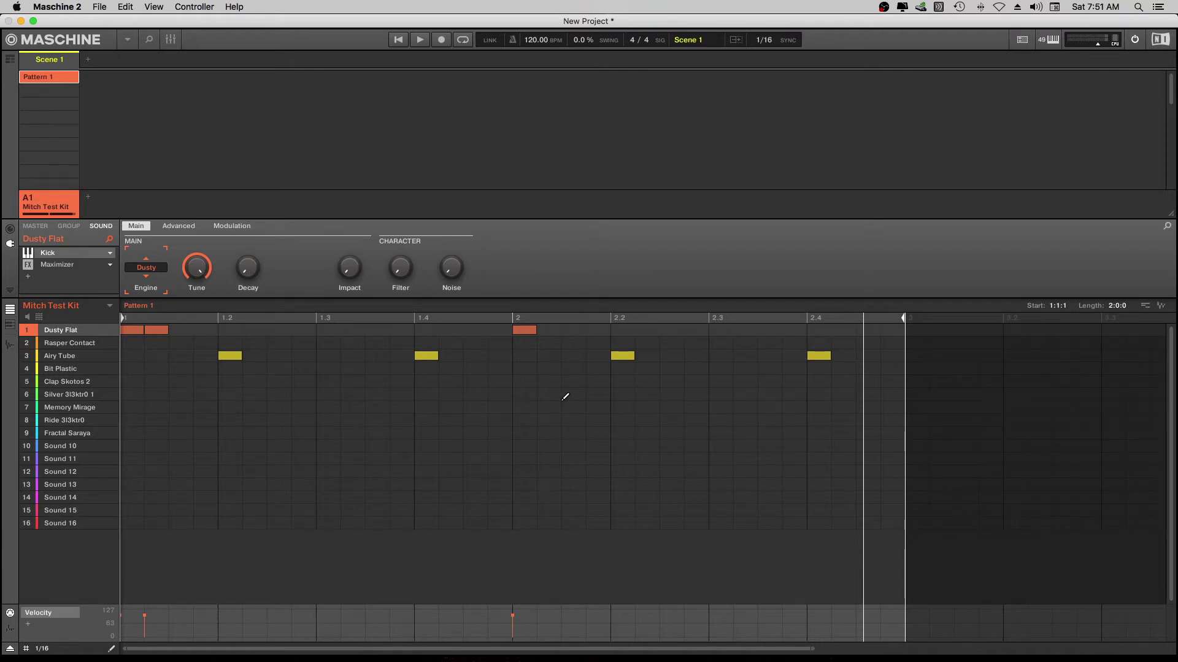
pyautogui.press('space')
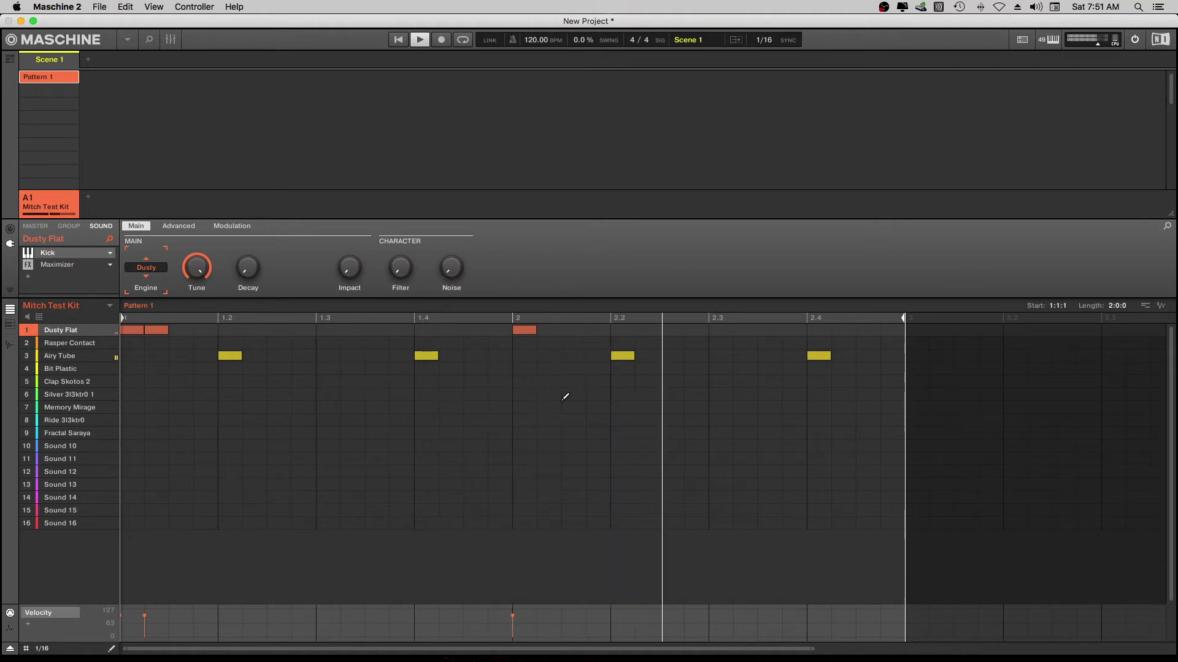
pyautogui.press('space')
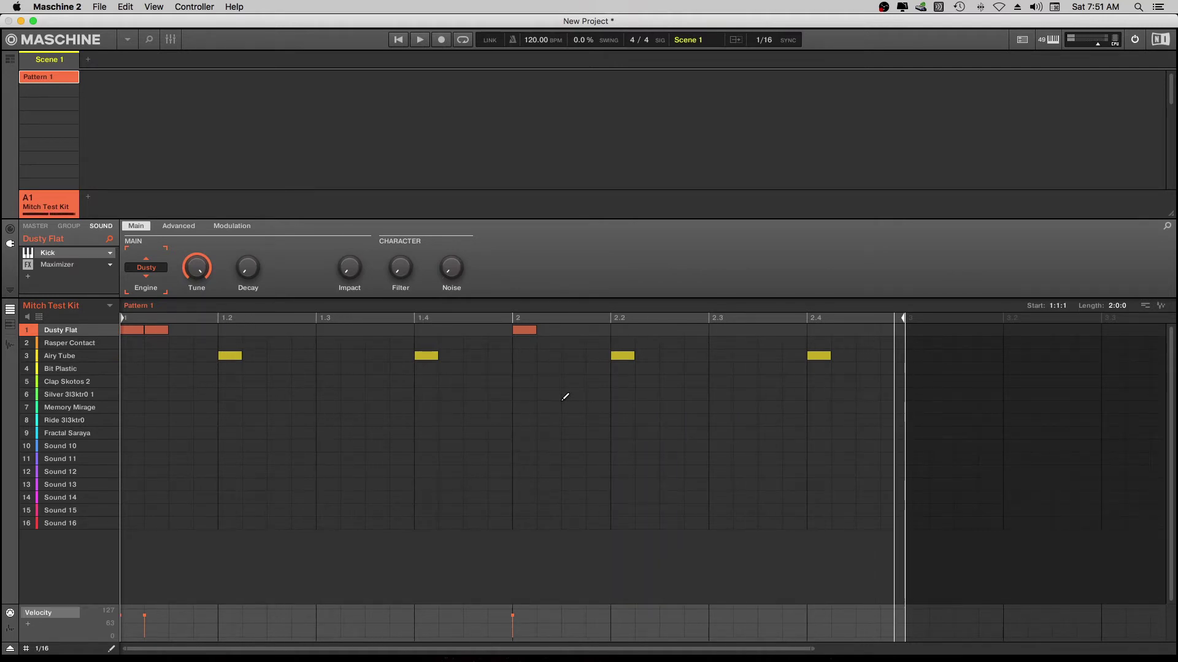
pyautogui.click(207, 329)
pyautogui.press('space')
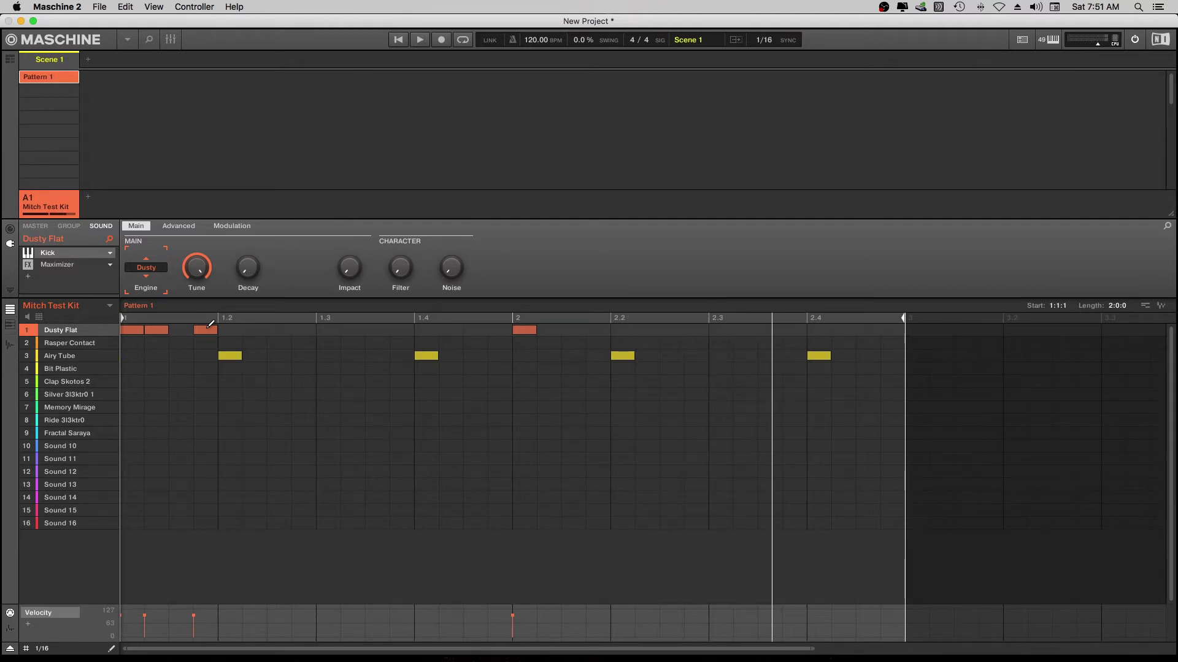
# Add Dusty Flat kicks on the last sixteenth of beat 2.2 and the first, third and fourth sixteenths of 2.3, playing the pattern to check.
pyautogui.click(727, 332)
pyautogui.click(792, 330)
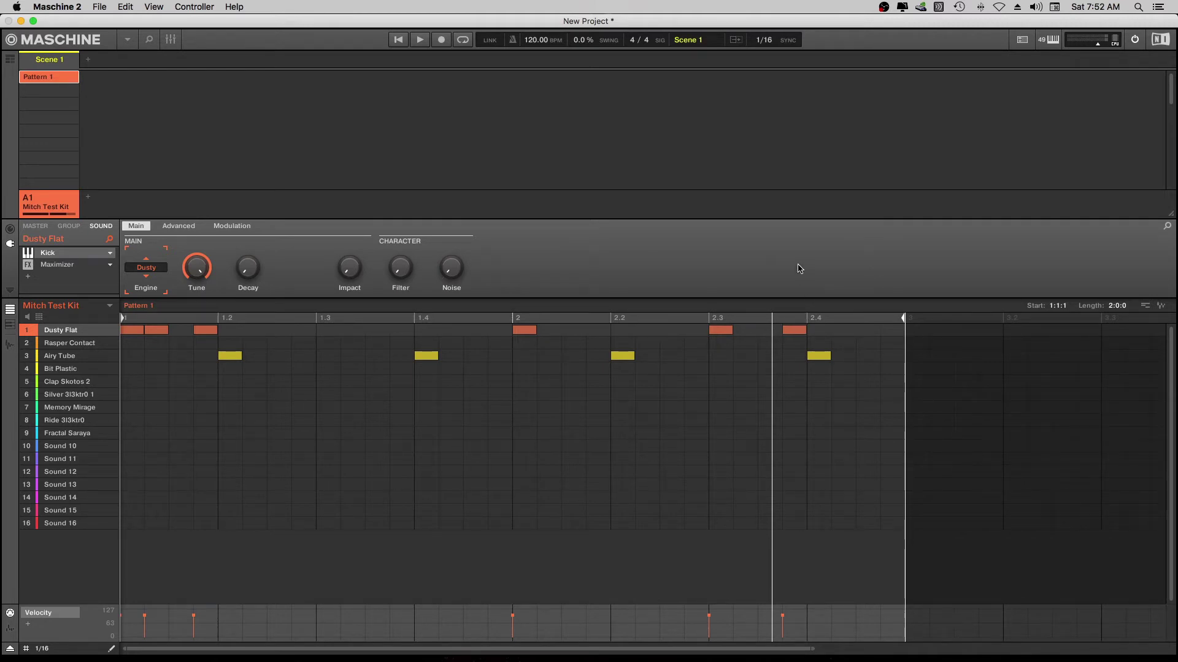
pyautogui.press('space')
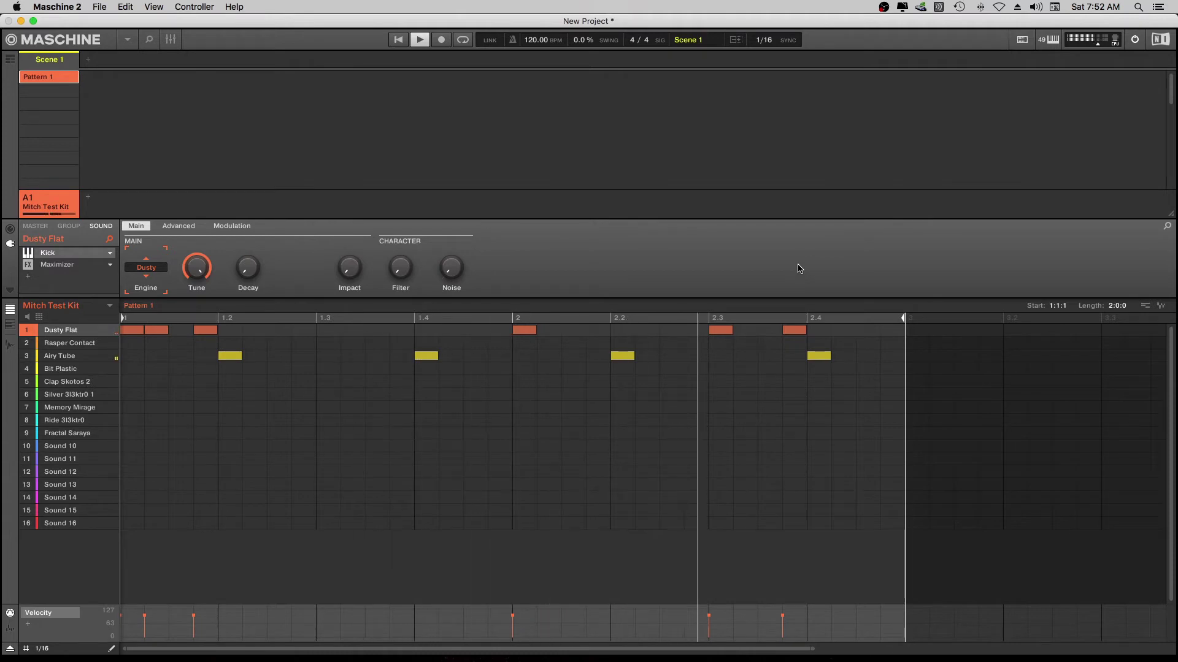
pyautogui.click(694, 330)
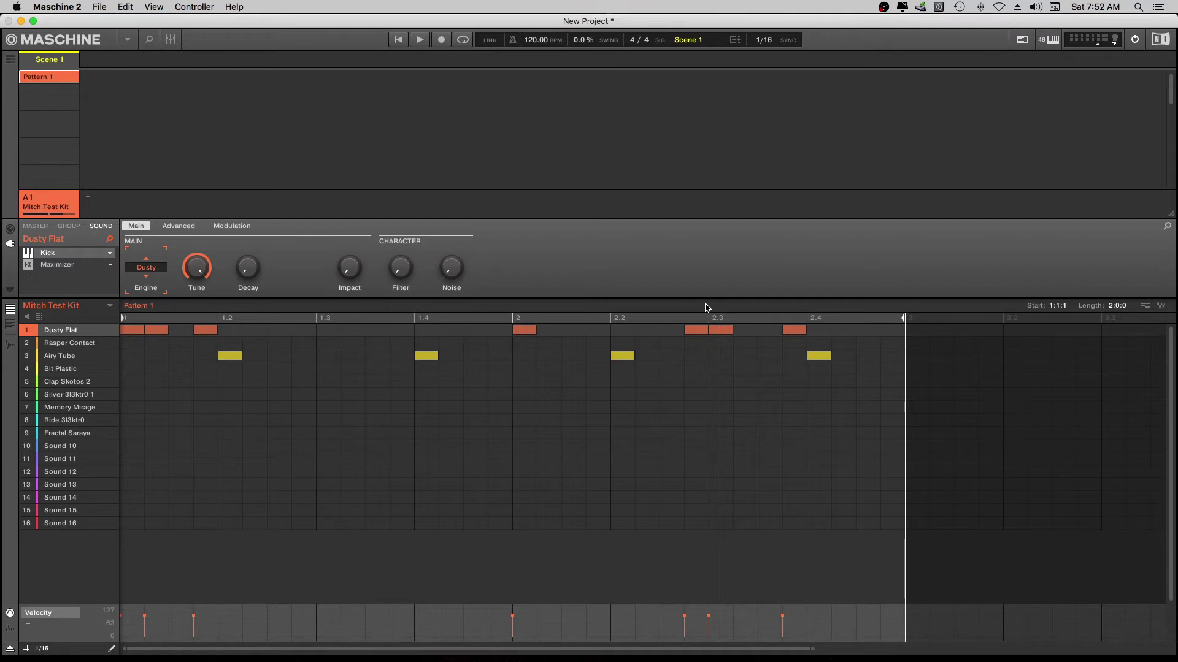
pyautogui.press('space')
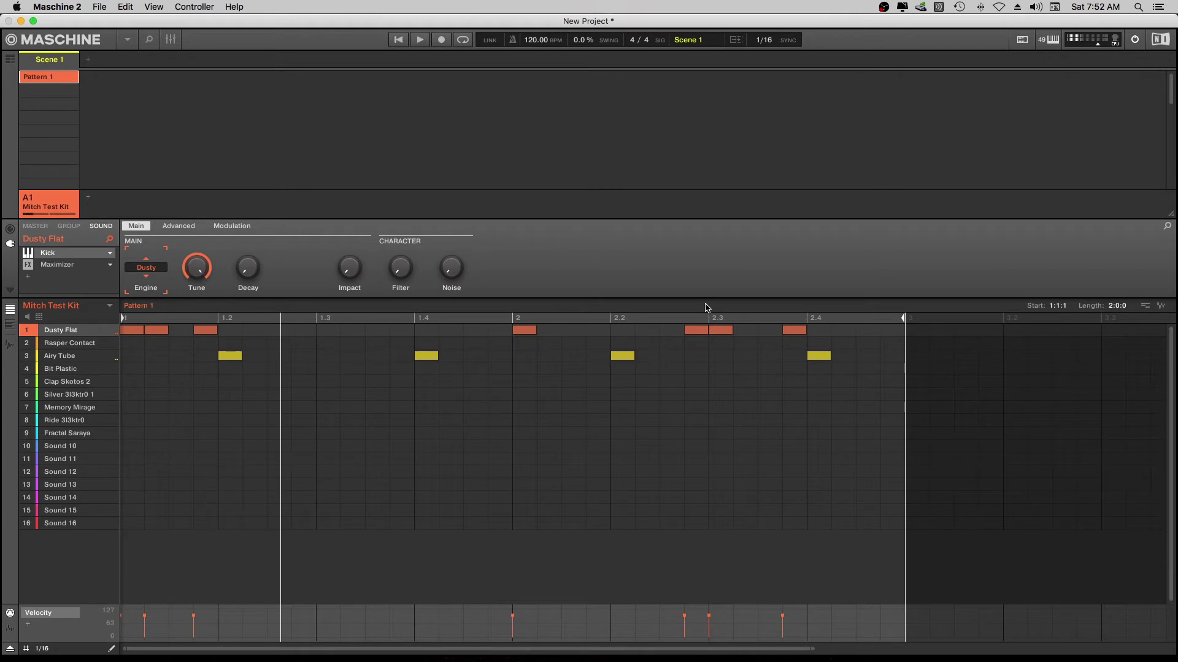
pyautogui.click(769, 330)
pyautogui.press('space')
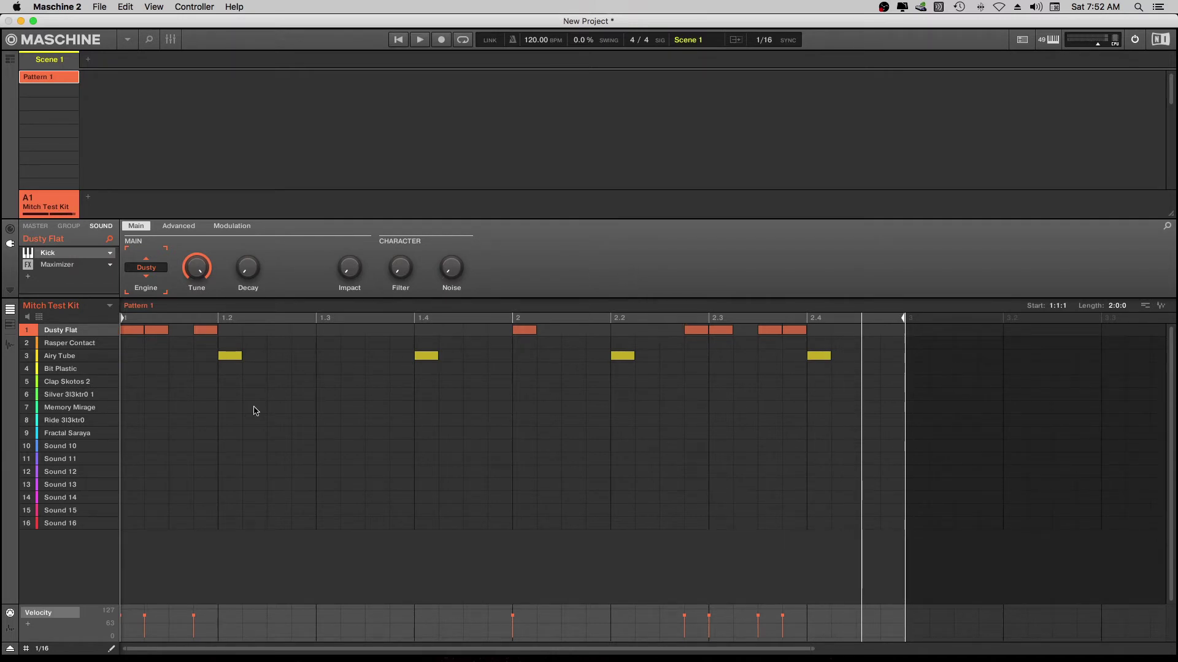
# Draw Rasper Contact notes on the first beat's third sixteenth and the second sixteenths of beats 2 and 2.3, and play the pattern.
pyautogui.click(181, 342)
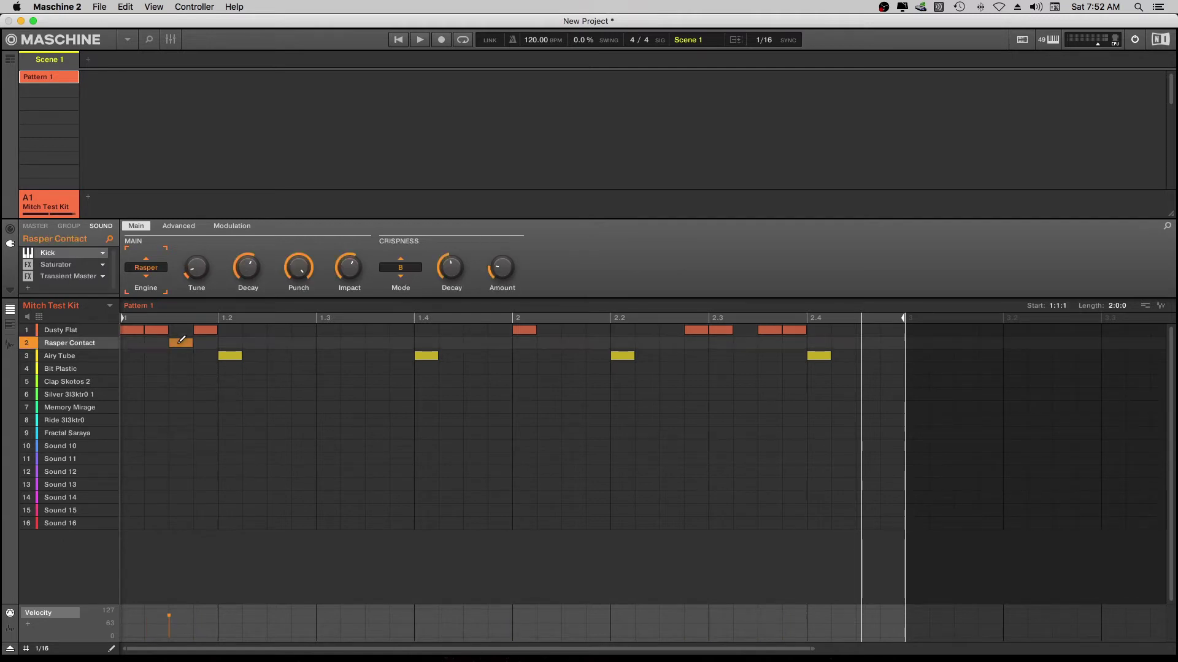
pyautogui.click(548, 343)
pyautogui.click(746, 343)
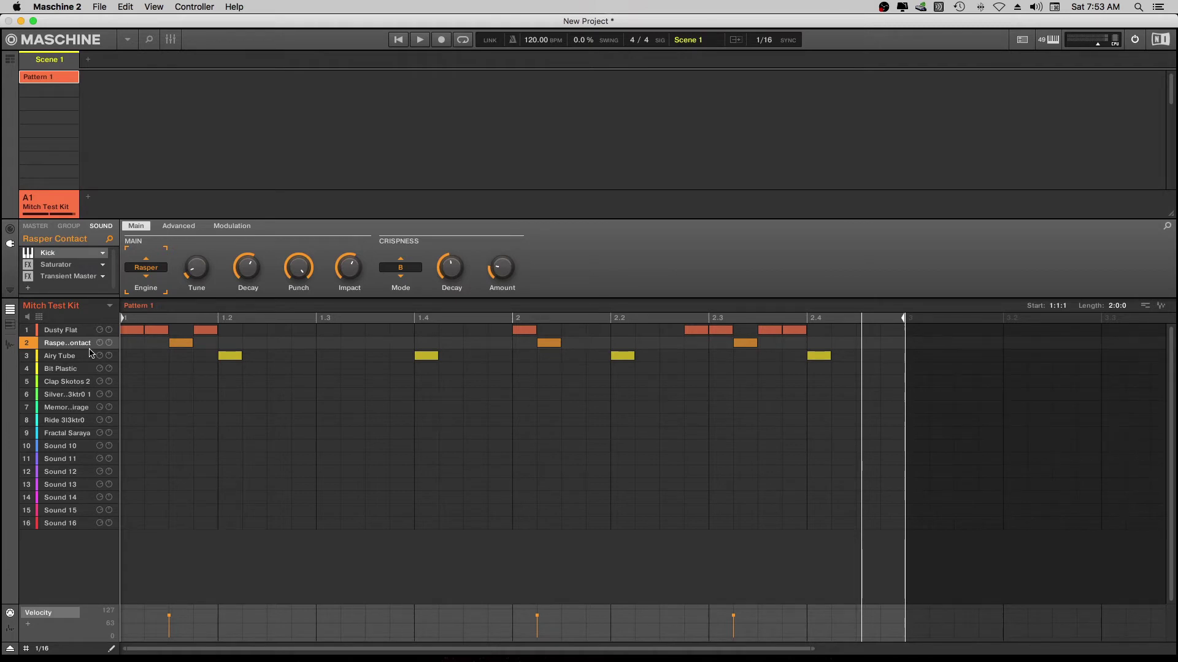
pyautogui.press('space')
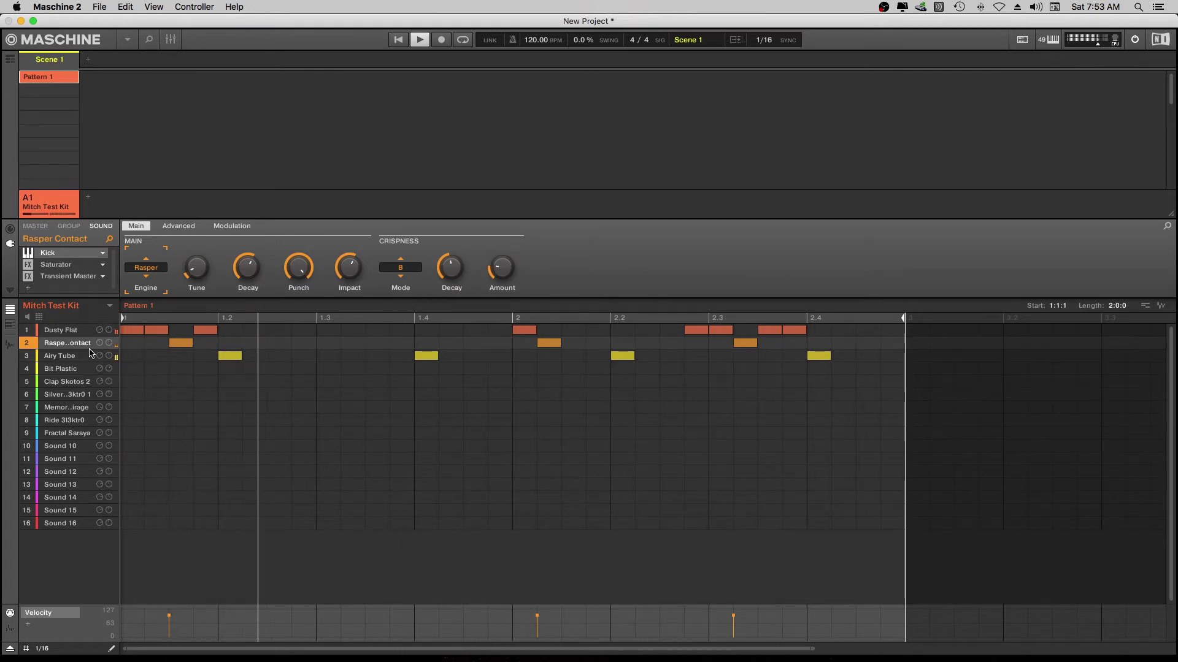
pyautogui.press('space')
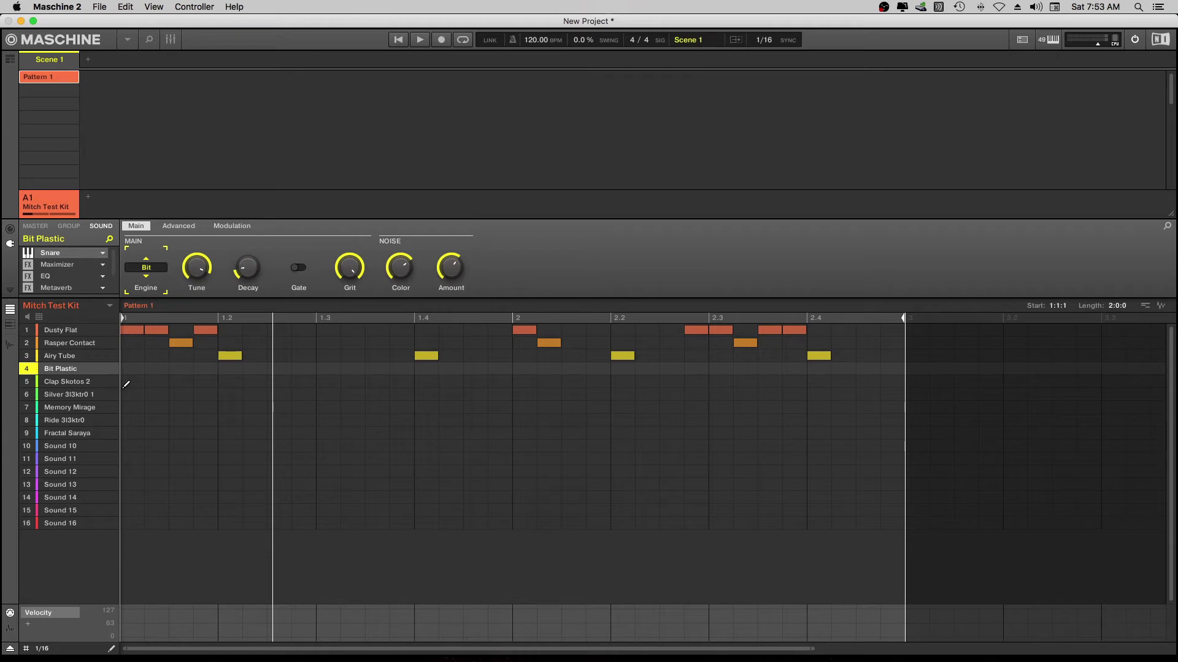
# Audition the kit's sounds, fill the Silver 3l3ktr0 1 hi-hat row with sixteenth notes across both bars, and play the pattern.
pyautogui.press('Up')
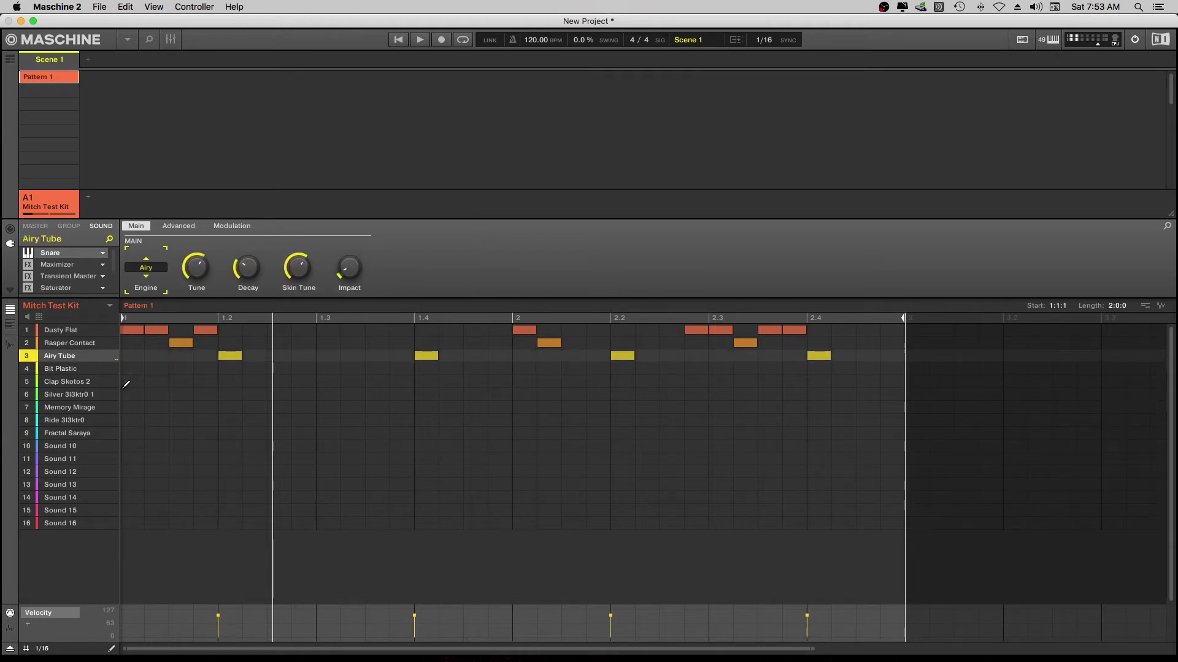
pyautogui.press('Down')
pyautogui.press('Down')
pyautogui.press('Down')
pyautogui.press('Down')
pyautogui.press('Down')
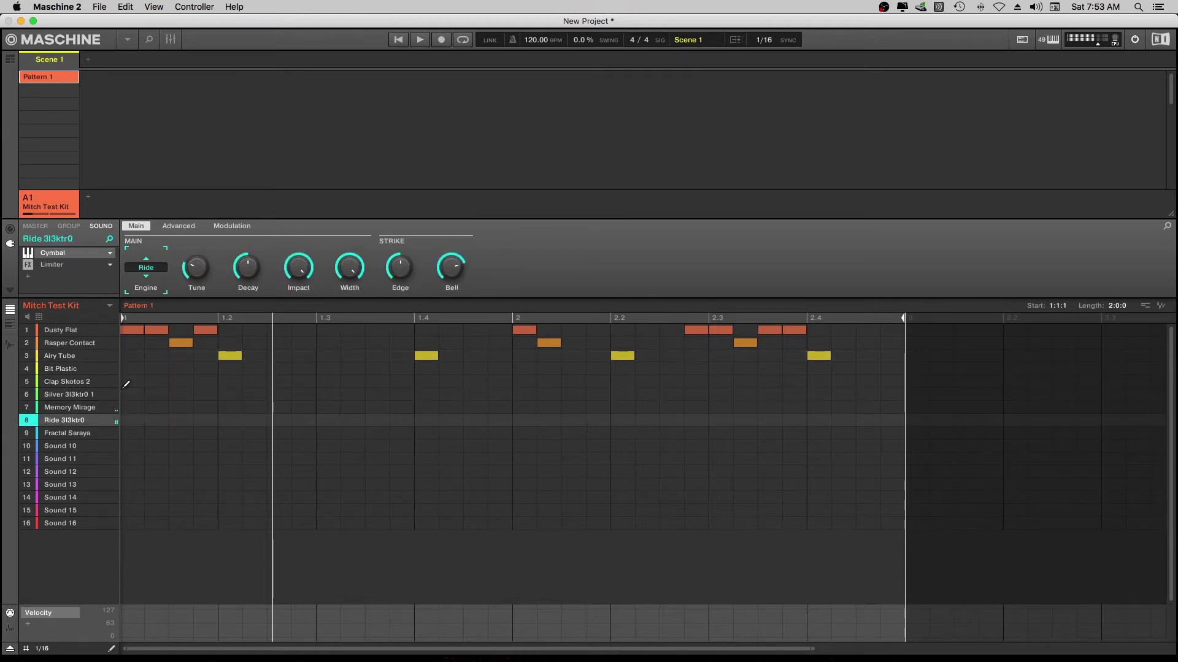
pyautogui.press('Up')
pyautogui.press('Up')
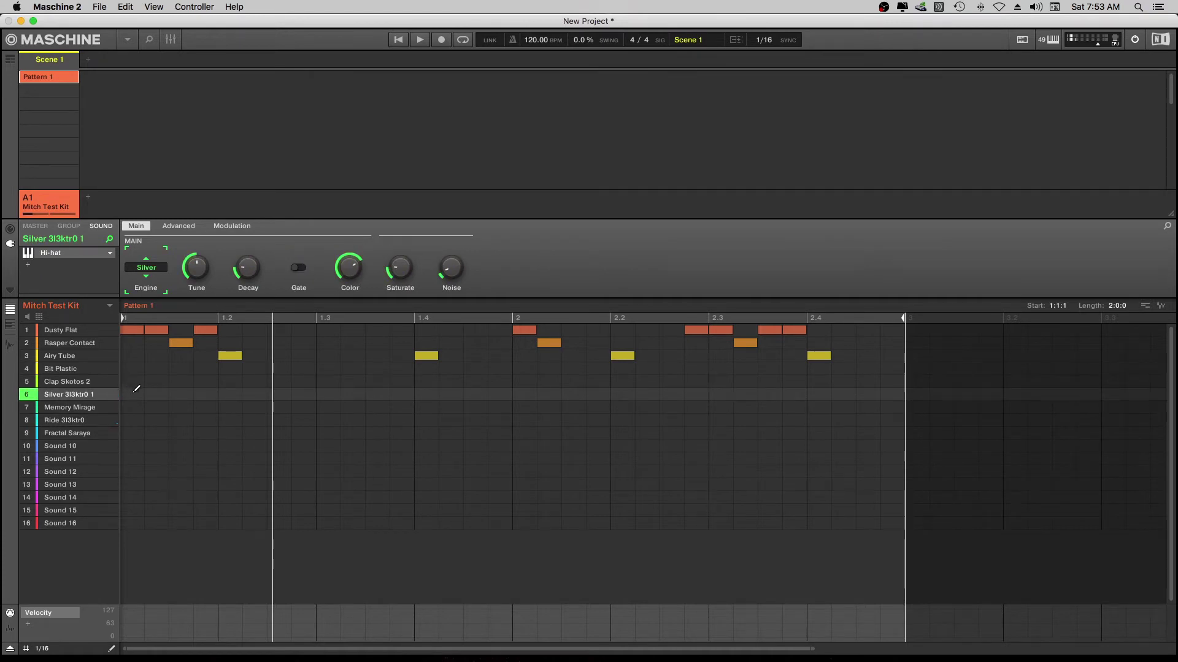
pyautogui.moveTo(131, 394); pyautogui.dragTo(895, 390)
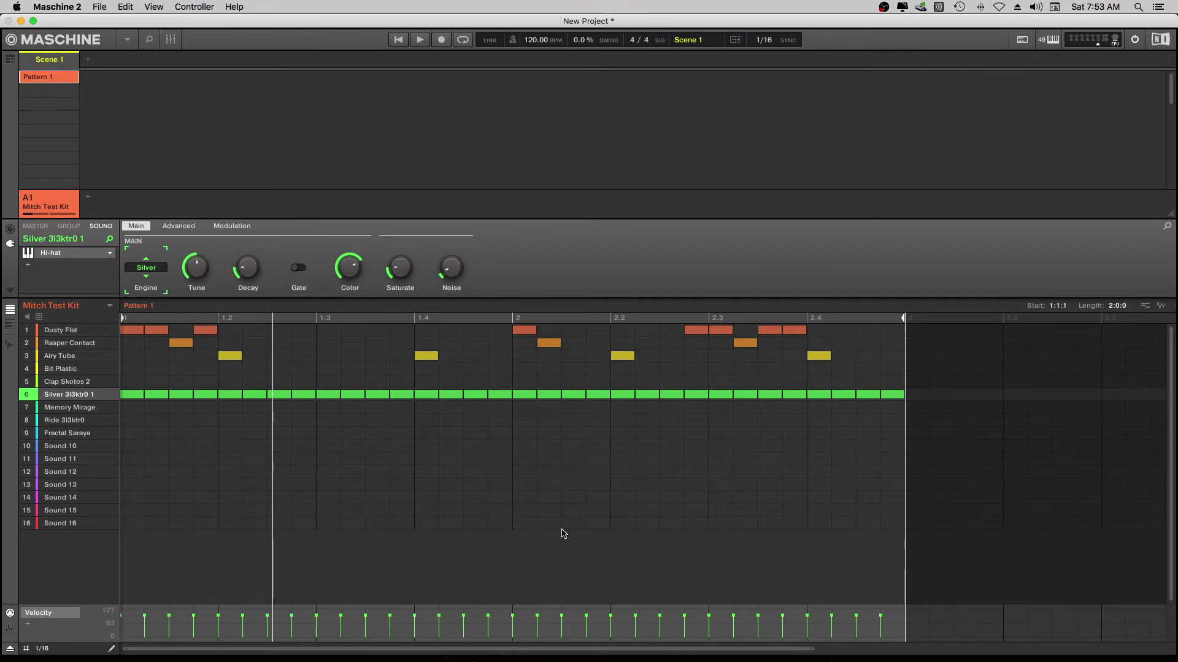
pyautogui.press('space')
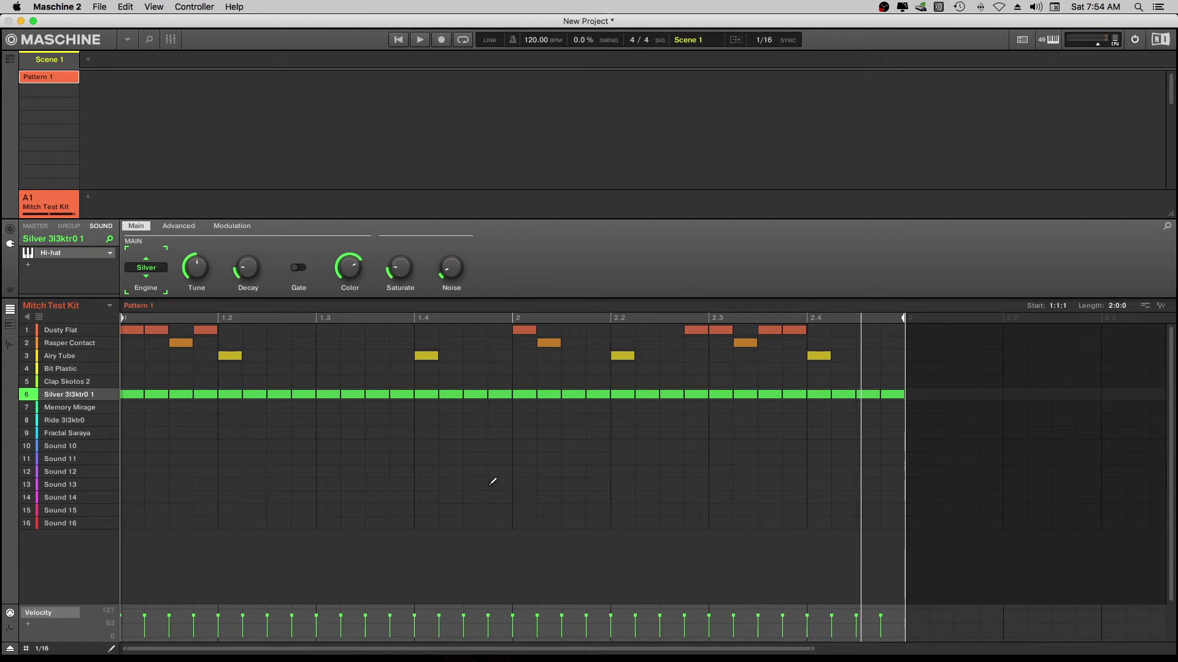
# Add Clap Skotos 2 notes on beats 1.2, 1.4, 2.2 and 2.4, and play the pattern.
pyautogui.click(231, 381)
pyautogui.click(427, 382)
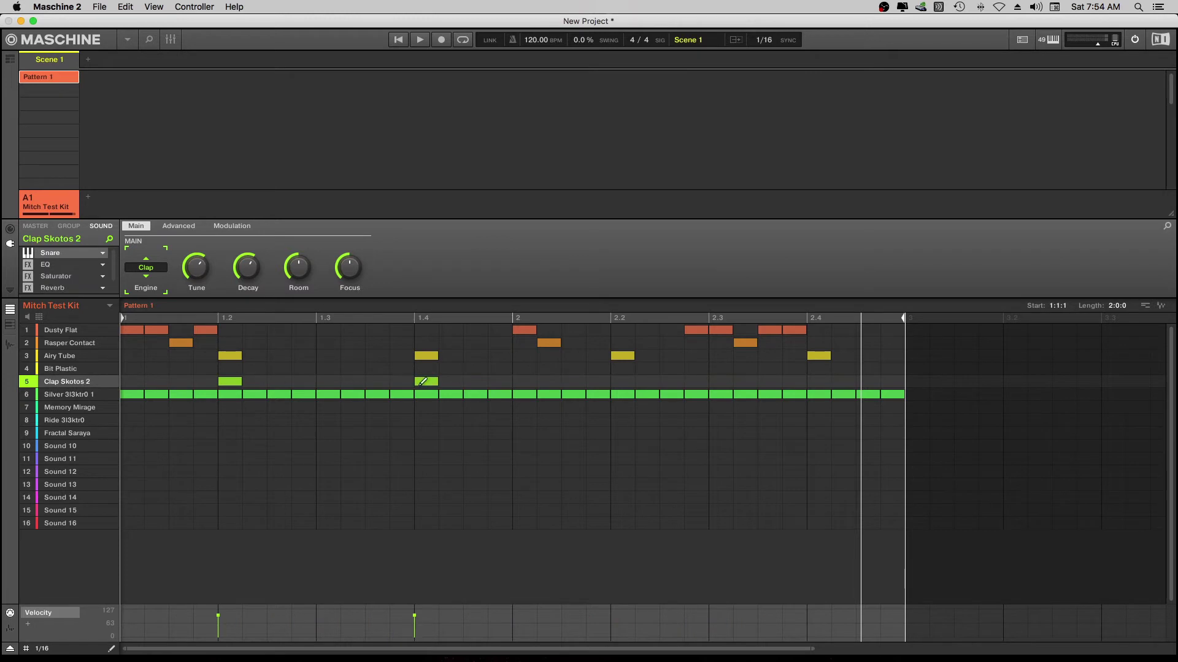
pyautogui.click(627, 380)
pyautogui.click(825, 382)
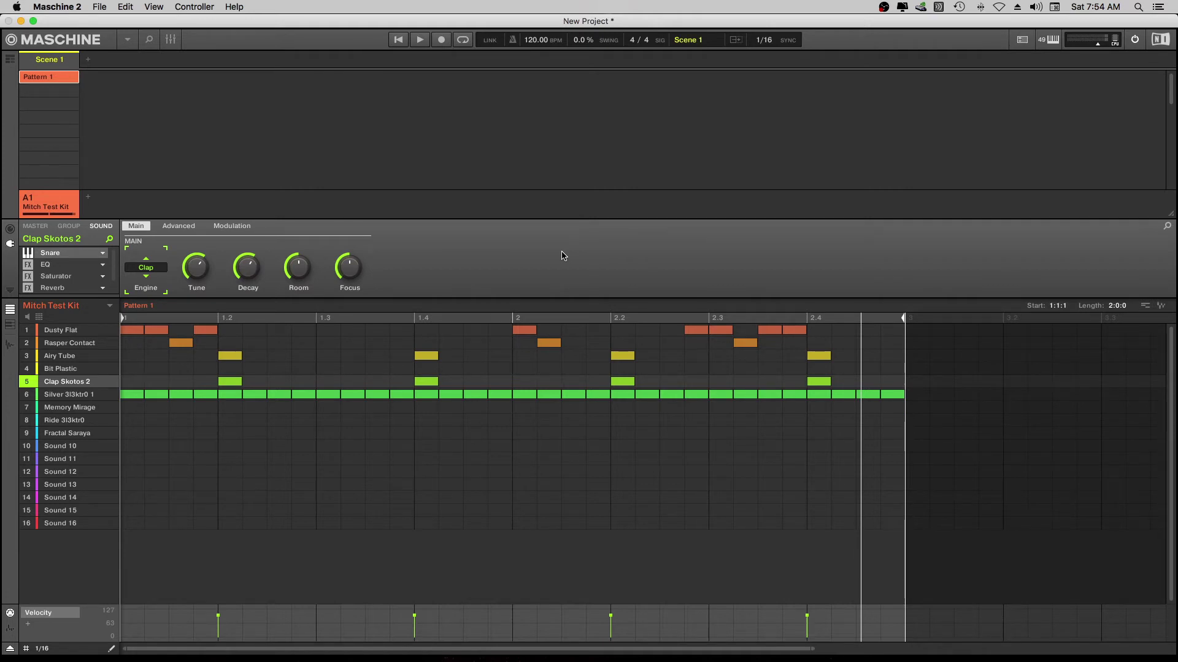
pyautogui.press('space')
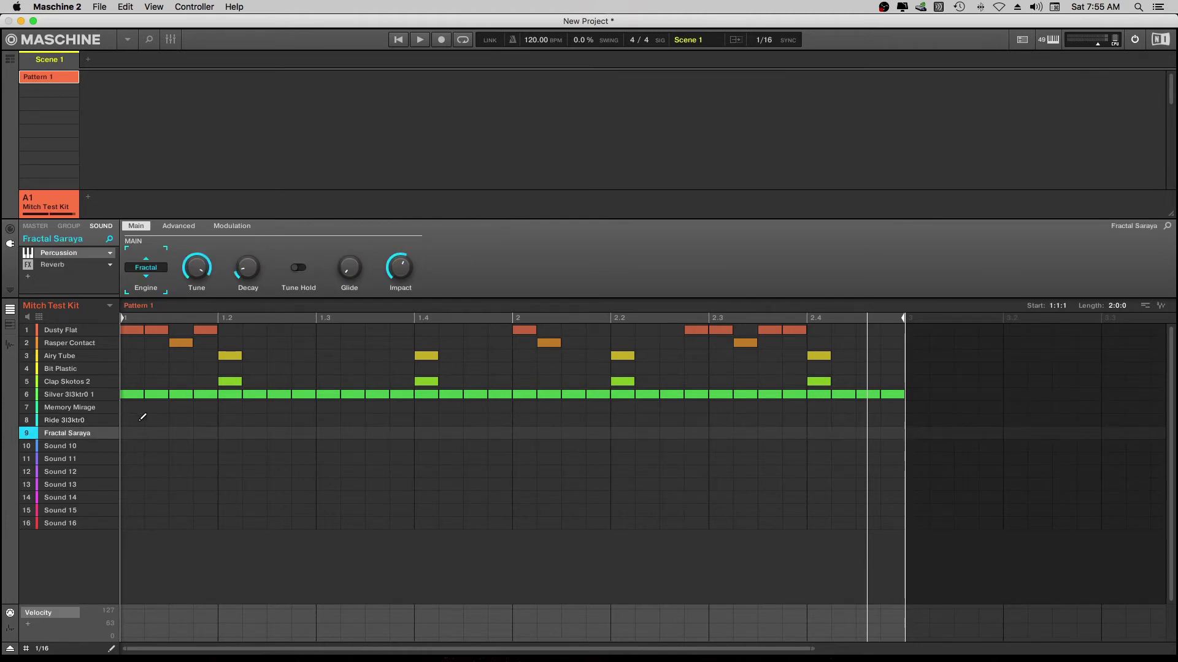
# Place a Fractal Saraya percussion note at the start of every beat in both bars and play the pattern.
pyautogui.click(134, 433)
pyautogui.click(229, 433)
pyautogui.click(328, 433)
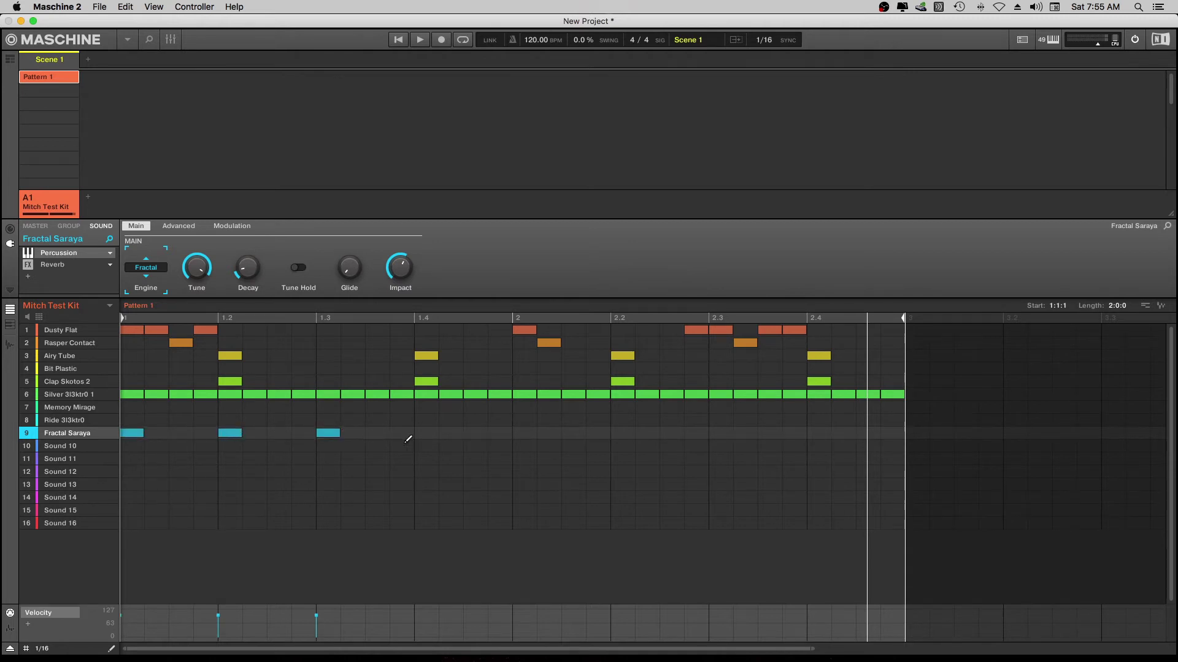
pyautogui.click(426, 433)
pyautogui.click(525, 433)
pyautogui.click(623, 432)
pyautogui.click(718, 432)
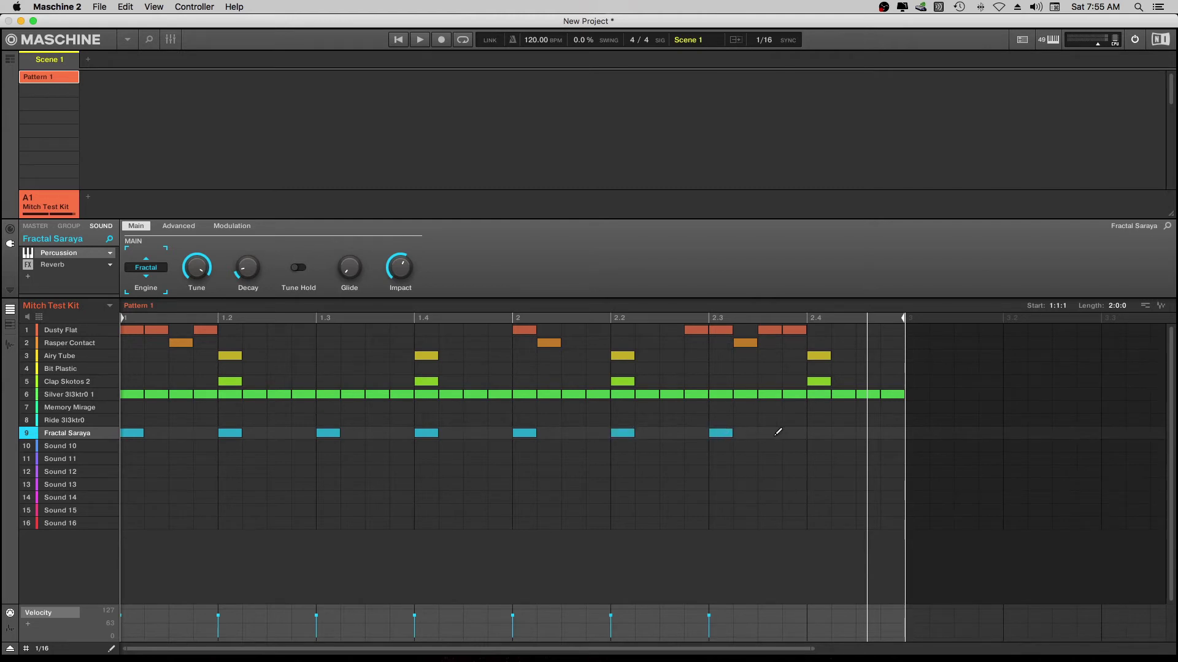
pyautogui.click(816, 433)
pyautogui.press('space')
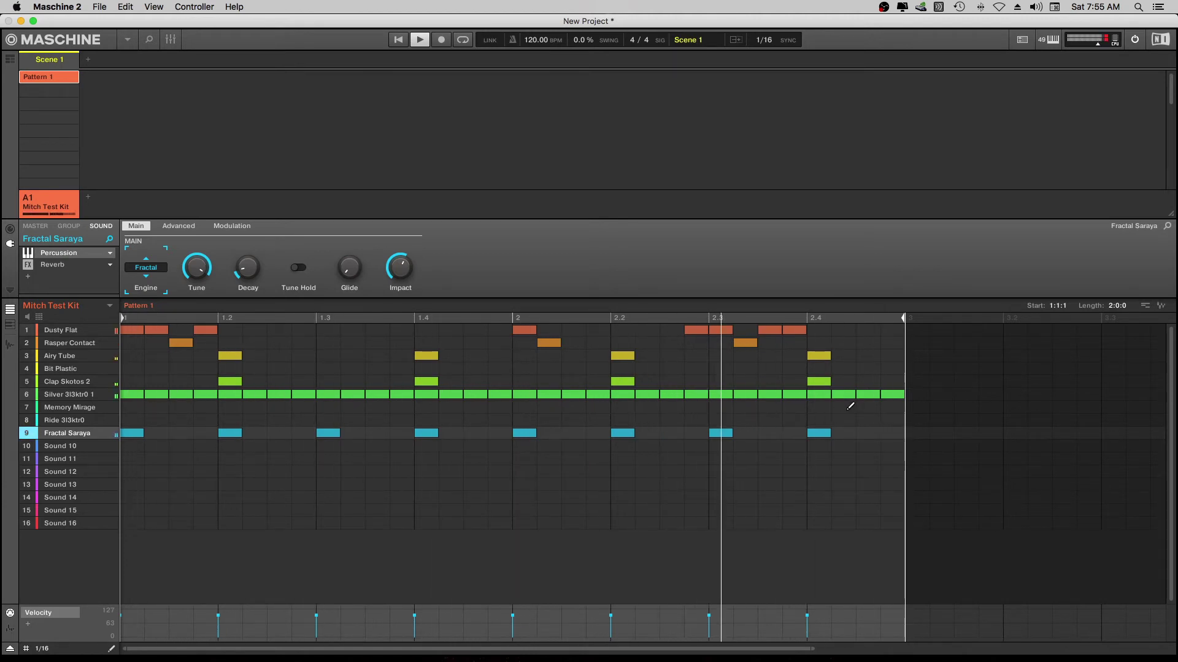
# Add a Memory Mirage note on the third sixteenth of beat 2.4 and delete the last two Silver 3l3ktr0 1 hi-hats.
pyautogui.click(867, 407)
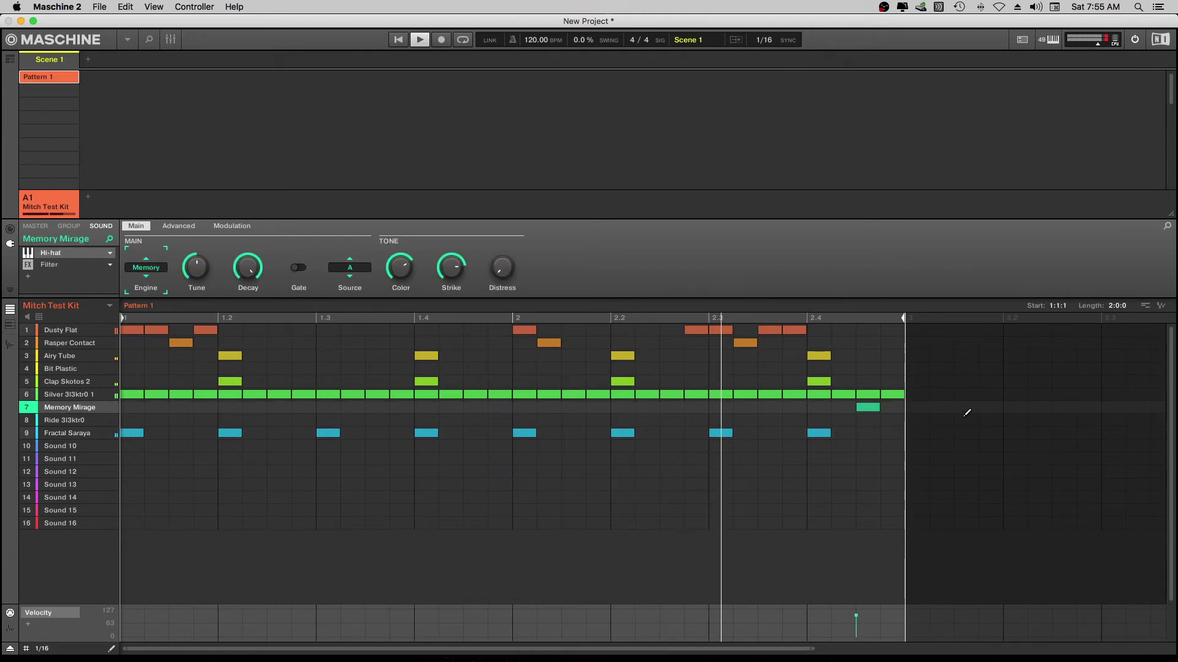
pyautogui.click(868, 394)
pyautogui.rightClick(895, 392)
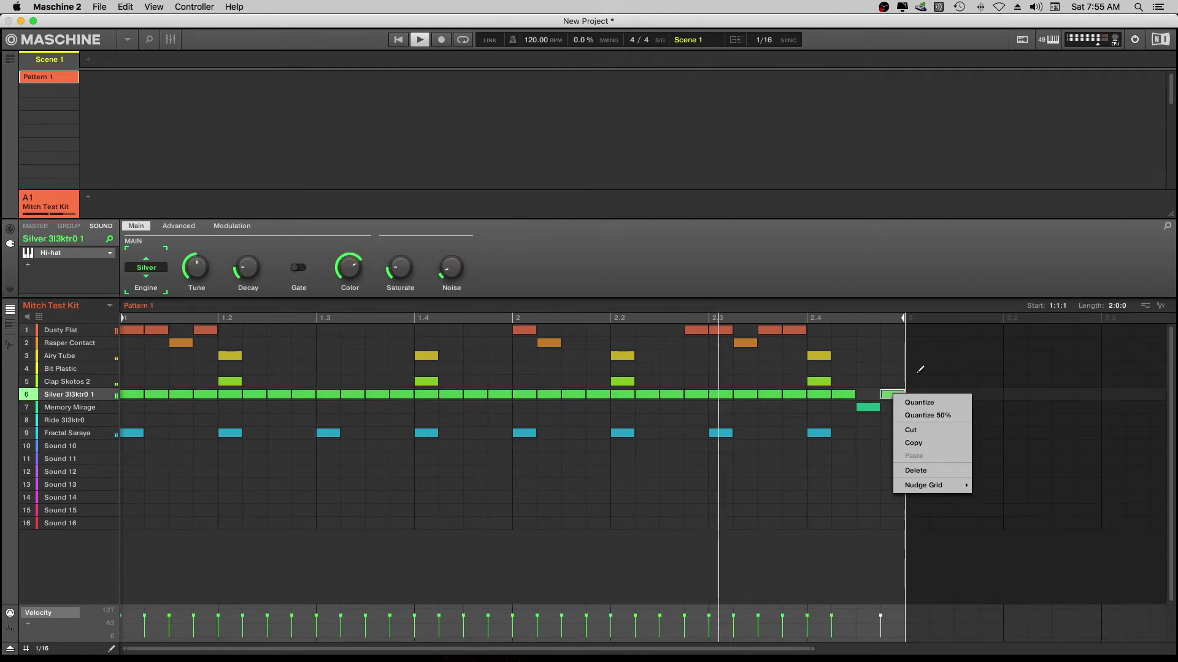
pyautogui.click(936, 376)
pyautogui.click(892, 395)
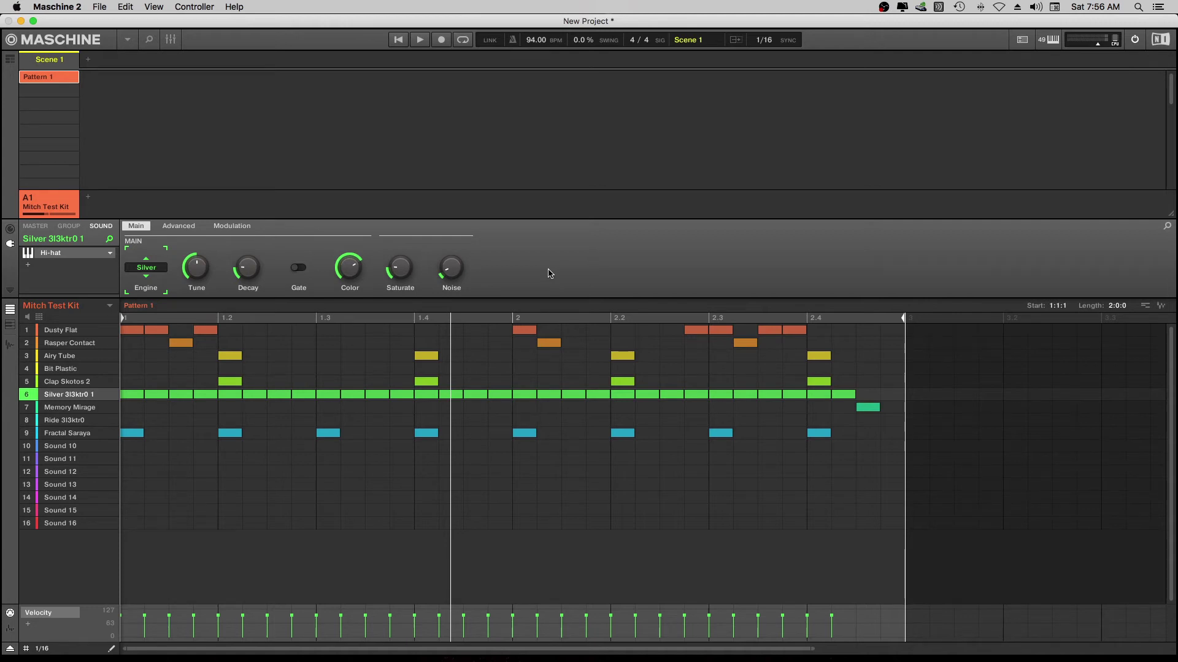
# Play the pattern at 94 BPM and again at 87 BPM to compare the tempos.
pyautogui.press('space')
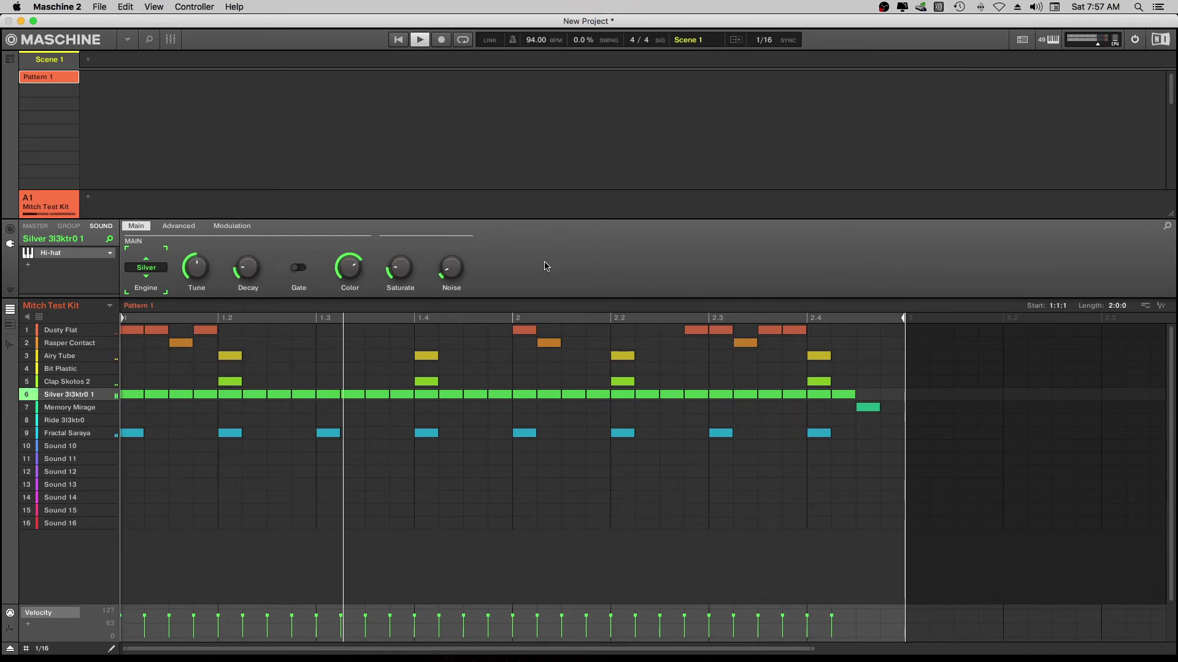
pyautogui.press('space')
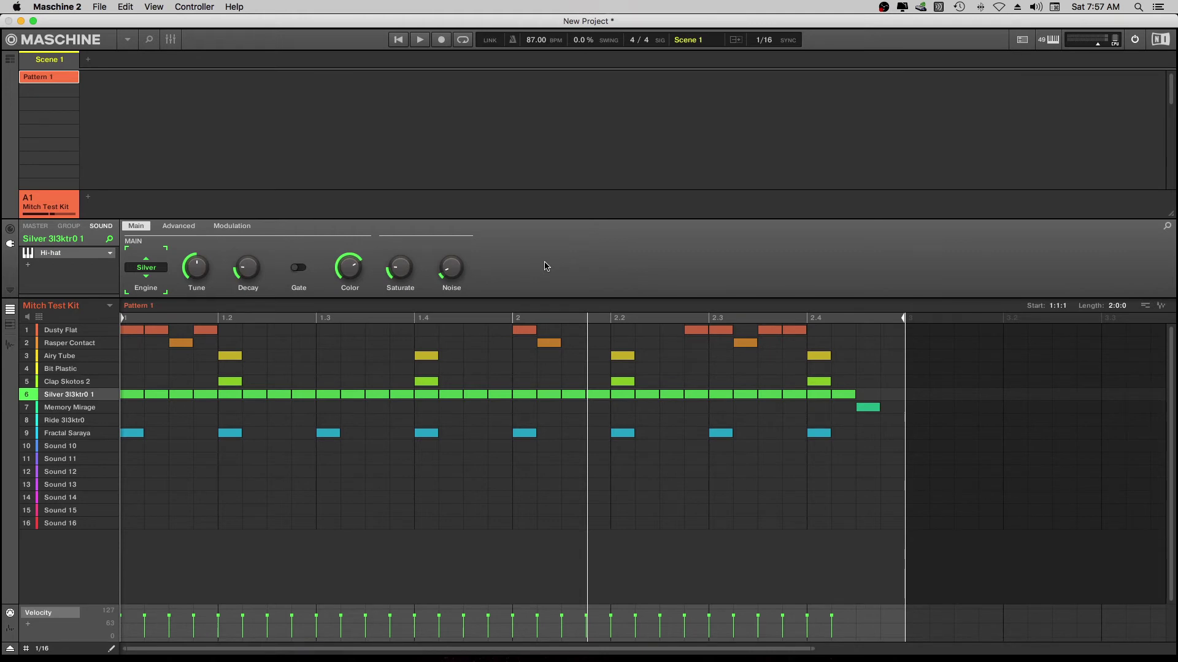
pyautogui.press('space')
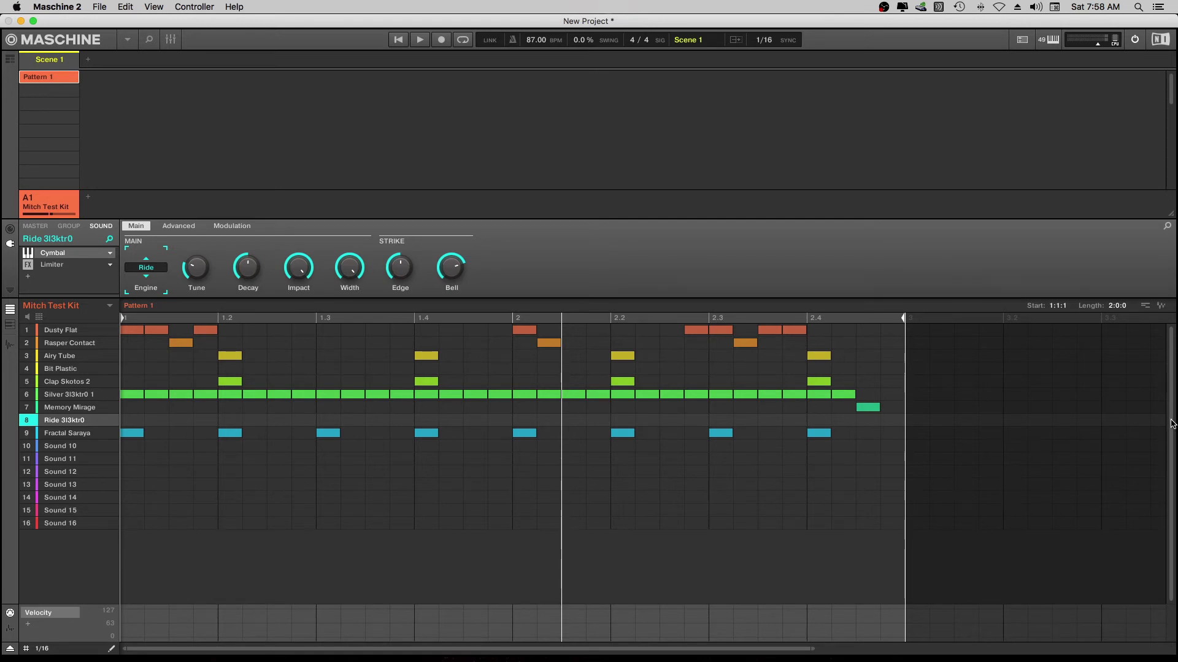
# Enlarge the sound rows in the pattern grid, select the Memory Mirage sound and play the pattern.
pyautogui.scroll(2, 1172, 423)
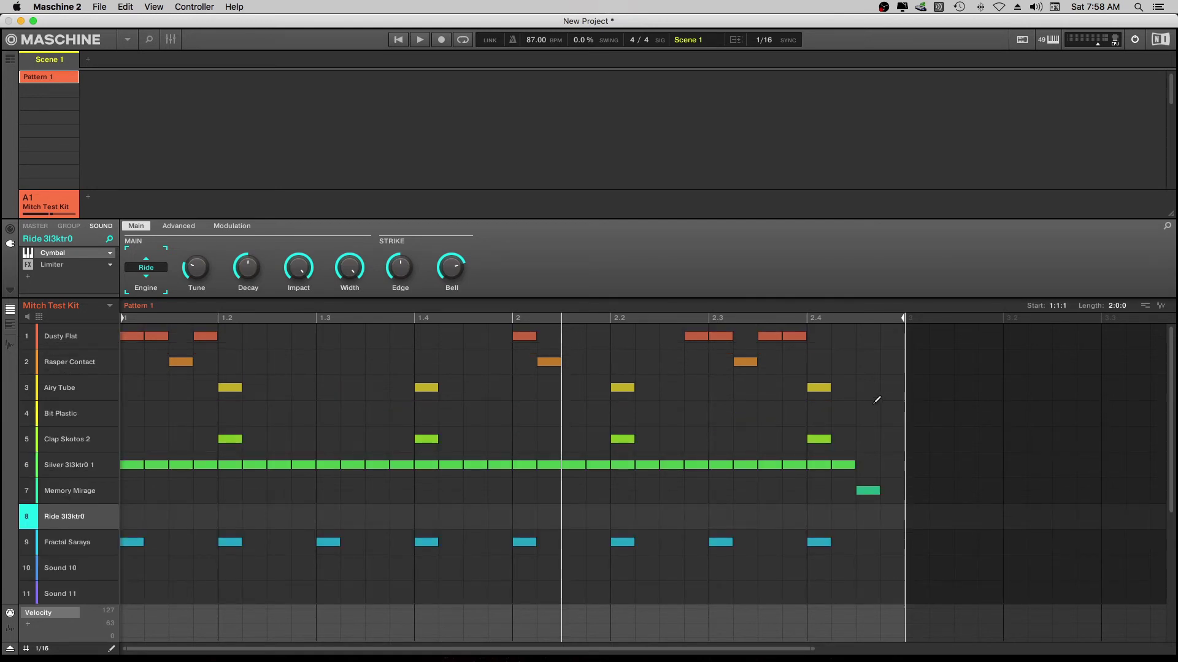
pyautogui.scroll(-2, 487, 428)
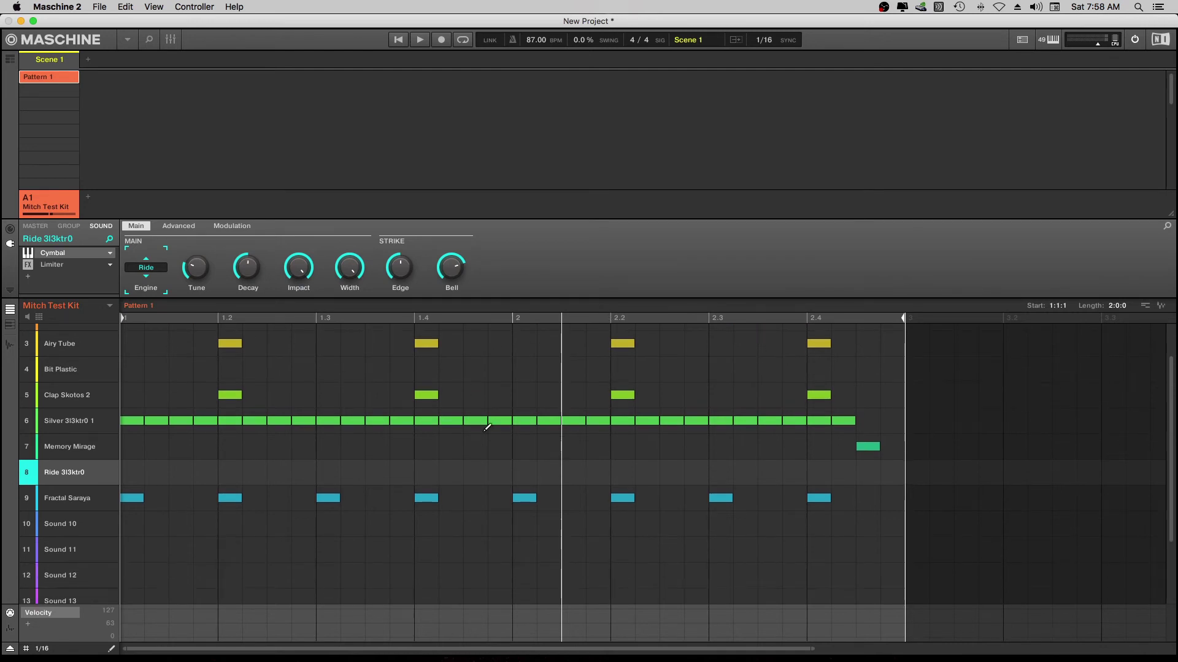
pyautogui.scroll(2, 487, 426)
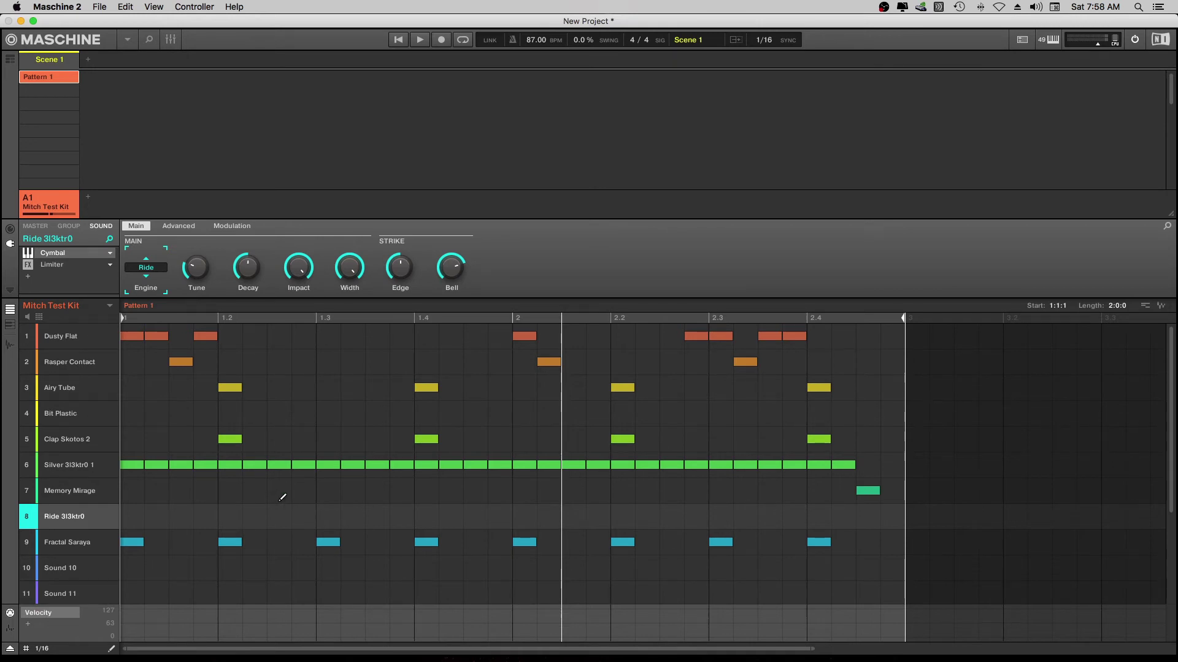
pyautogui.click(65, 496)
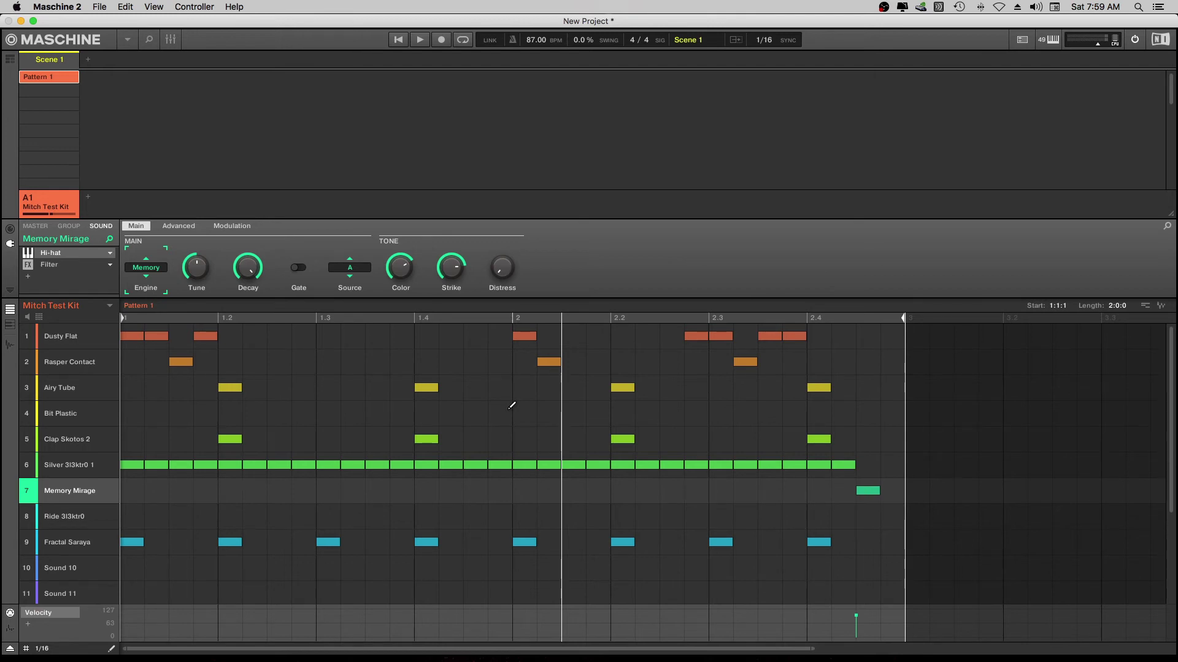
pyautogui.press('space')
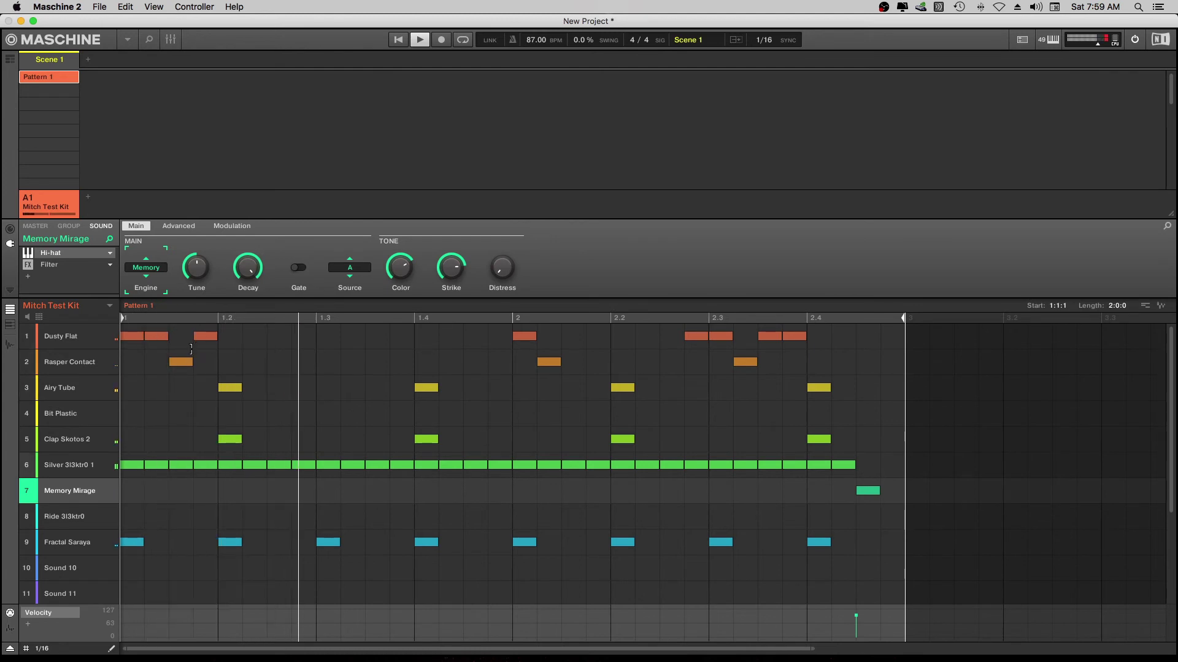
# Try dropping the Dusty Flat kick on beat 1's second sixteenth, restore it, and remove the kicks on 2.3's third and first sixteenths.
pyautogui.click(163, 336)
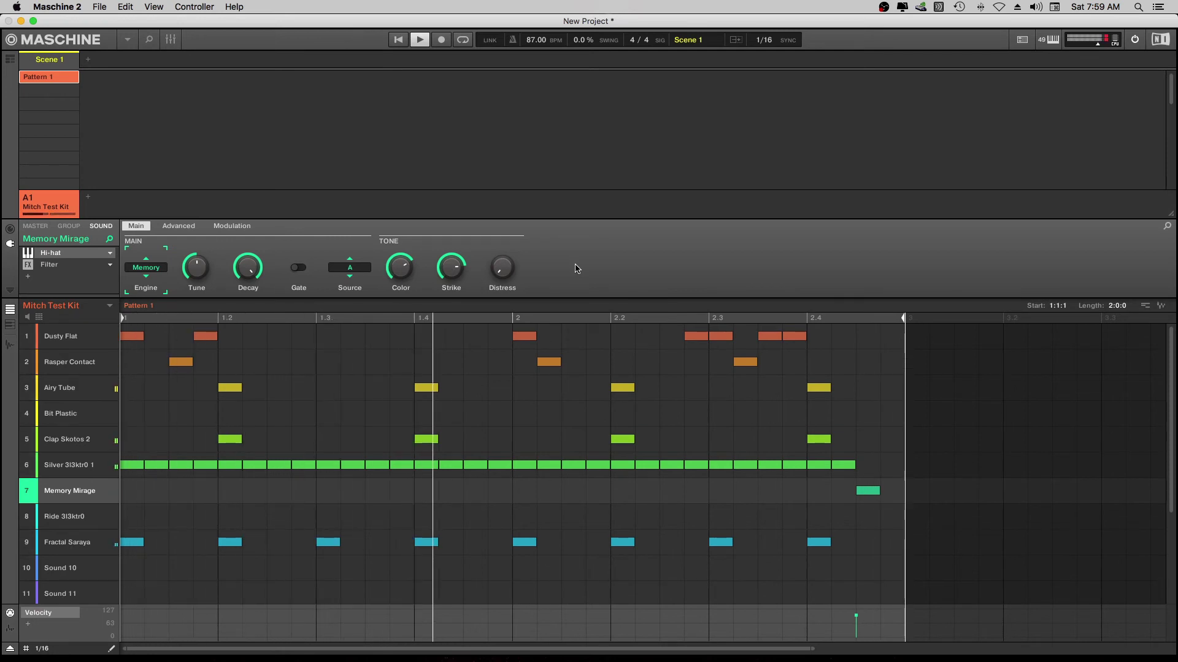
pyautogui.click(156, 336)
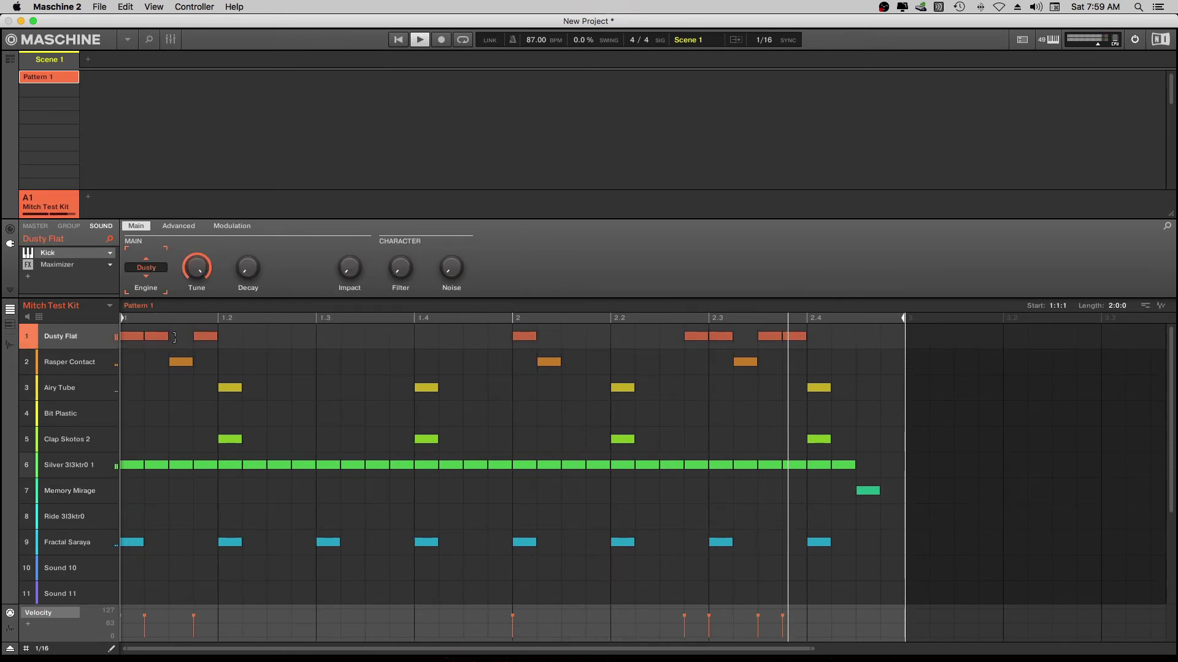
pyautogui.click(776, 335)
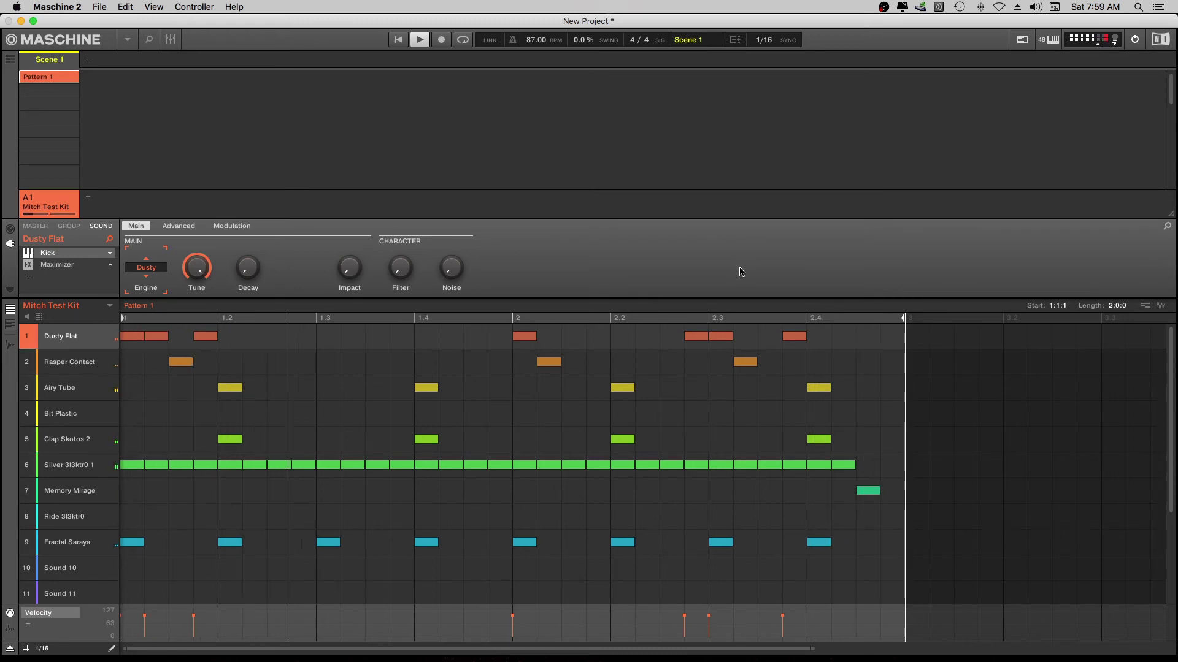
pyautogui.click(725, 335)
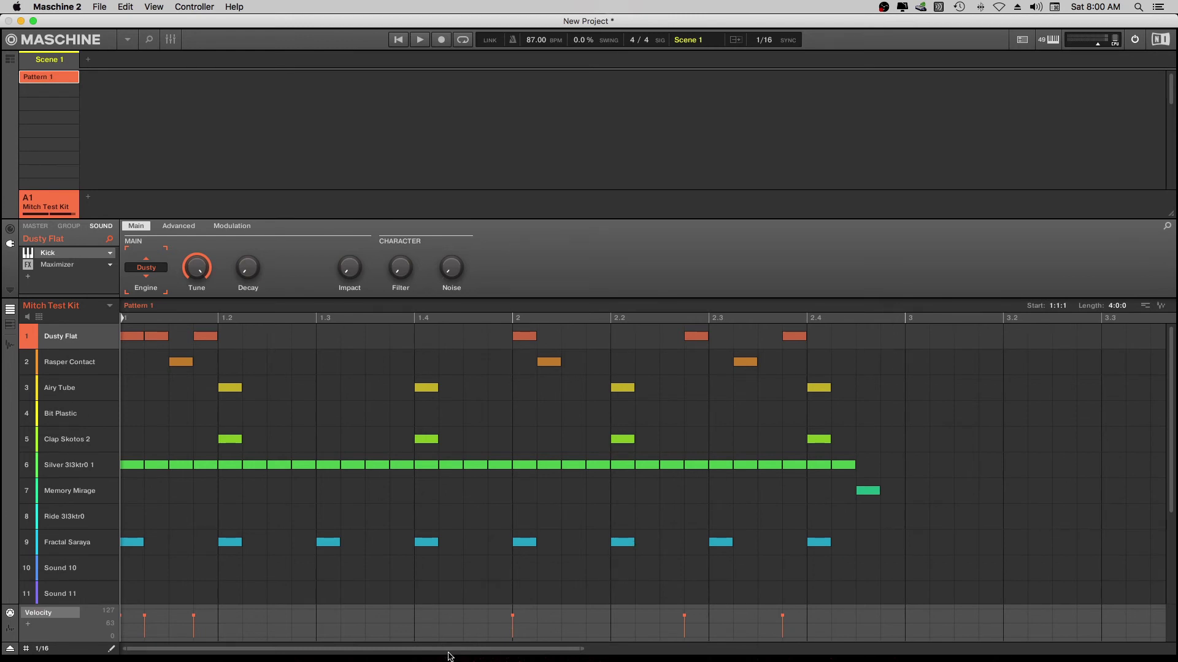
pyautogui.moveTo(445, 652); pyautogui.dragTo(445, 659)
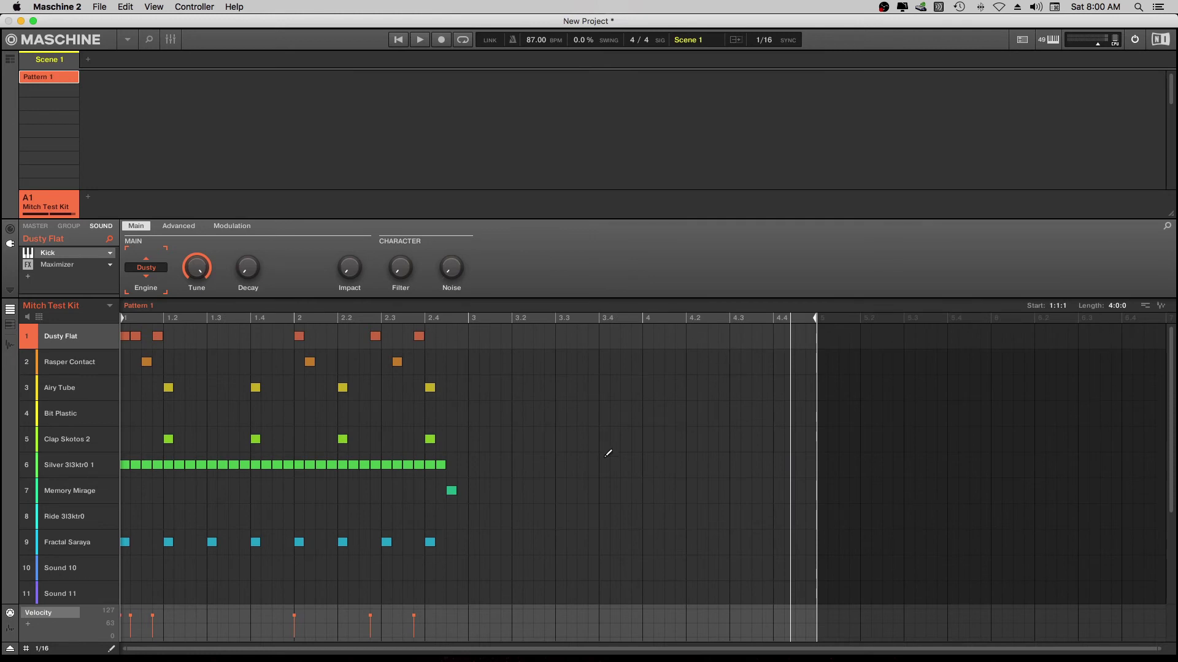
pyautogui.moveTo(517, 564)
pyautogui.mouseDown()
pyautogui.moveTo(479, 492)
pyautogui.moveTo(355, 403)
pyautogui.moveTo(324, 401)
pyautogui.mouseUp()
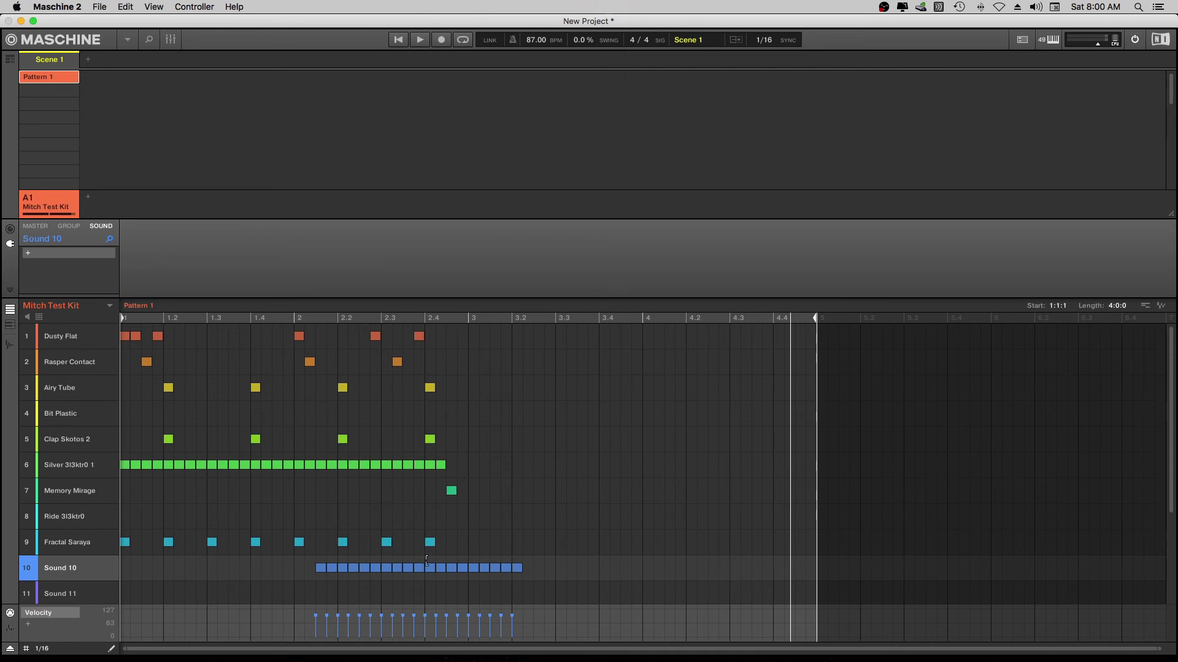
pyautogui.click(517, 568)
pyautogui.click(507, 568)
# Switch off paint mode, then select and delete all the stray notes on the Sound 10 row.
pyautogui.click(113, 650)
pyautogui.moveTo(534, 556)
pyautogui.mouseDown()
pyautogui.moveTo(527, 568)
pyautogui.moveTo(381, 572)
pyautogui.moveTo(310, 590)
pyautogui.moveTo(308, 575)
pyautogui.mouseUp()
pyautogui.press('Delete')
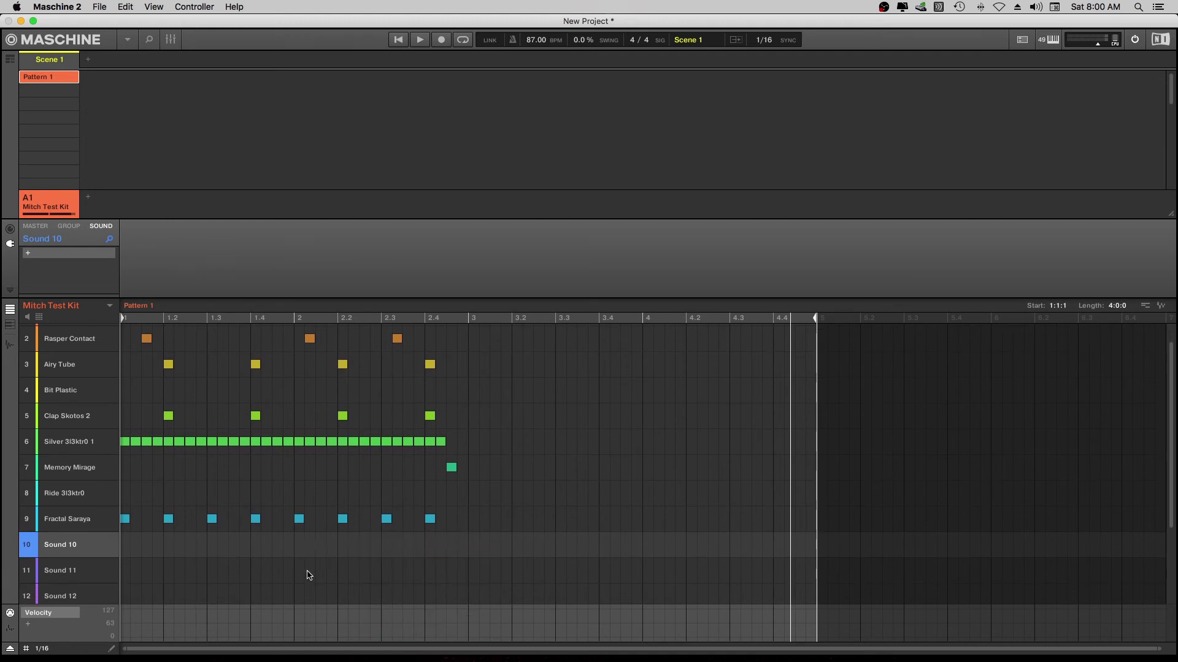
# Select every note in the first two bars across all sounds and copy them.
pyautogui.scroll(1, 505, 519)
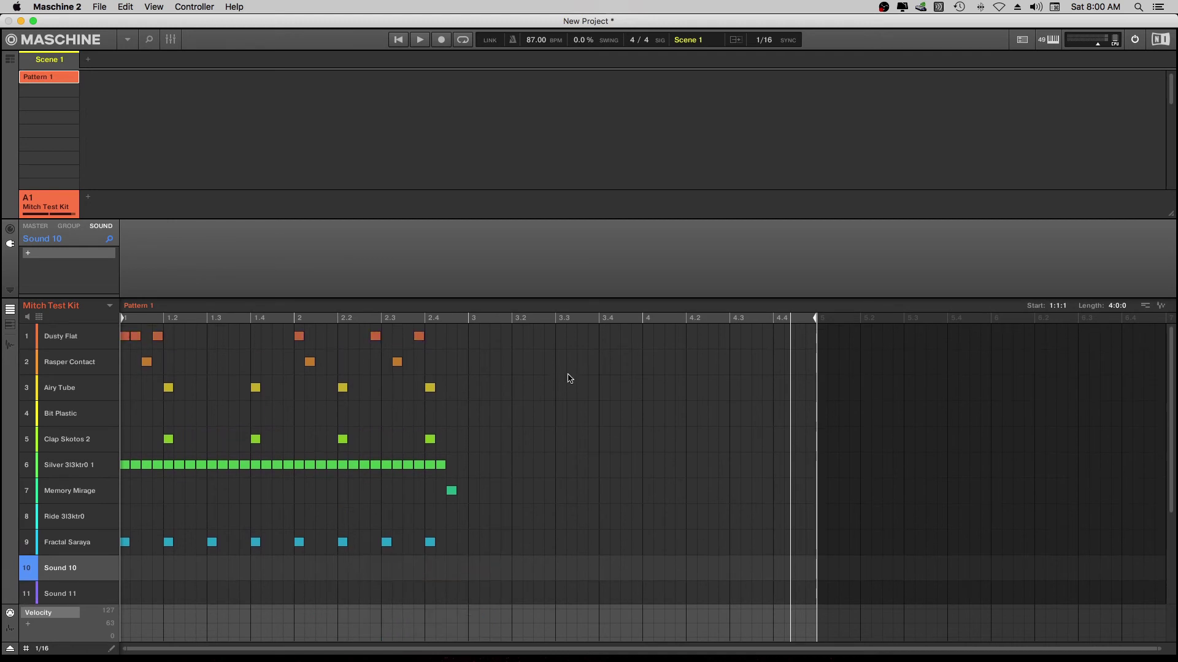
pyautogui.click(504, 334)
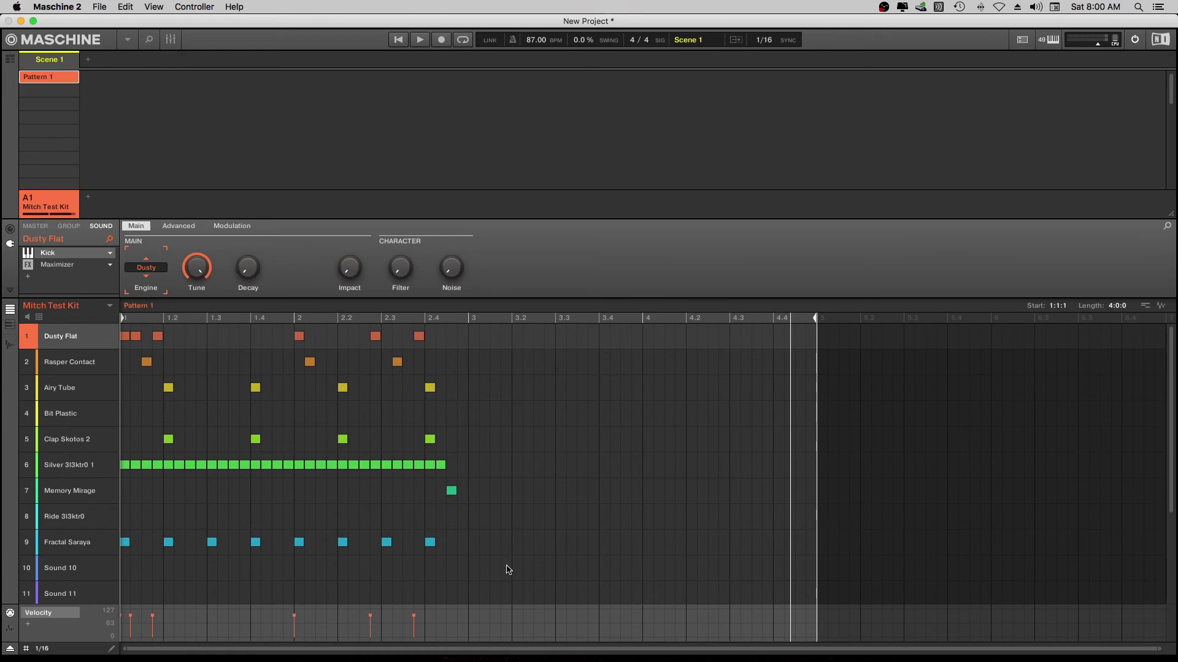
pyautogui.moveTo(508, 581); pyautogui.dragTo(82, 311)
pyautogui.click(66, 337)
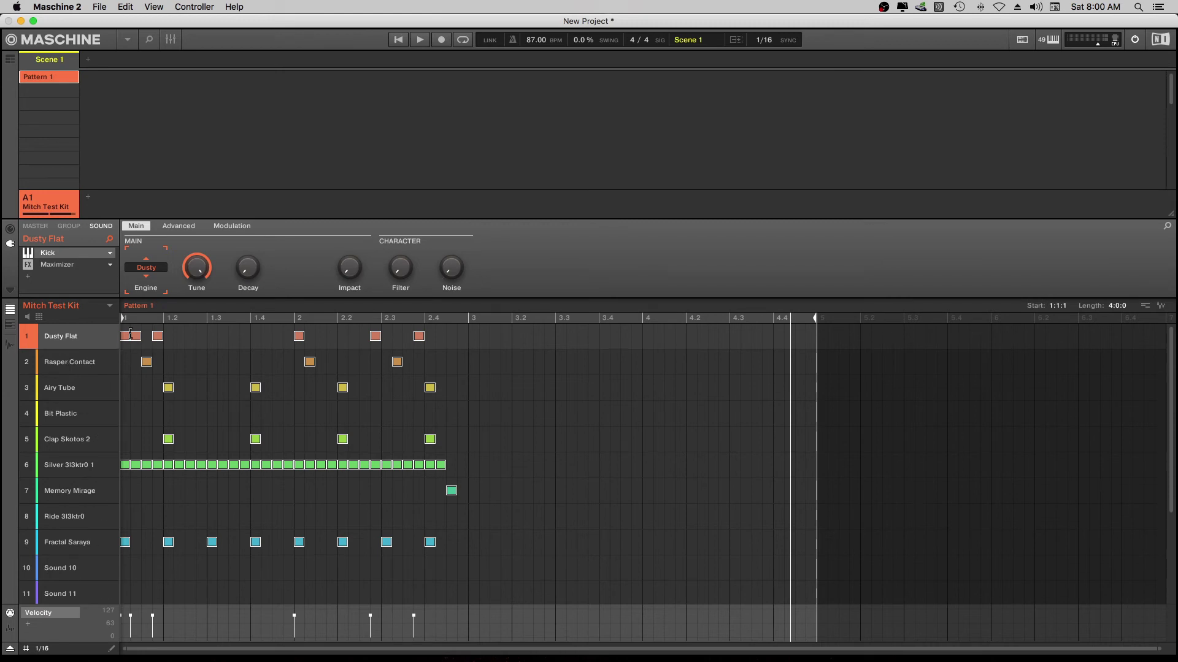
pyautogui.rightClick(127, 339)
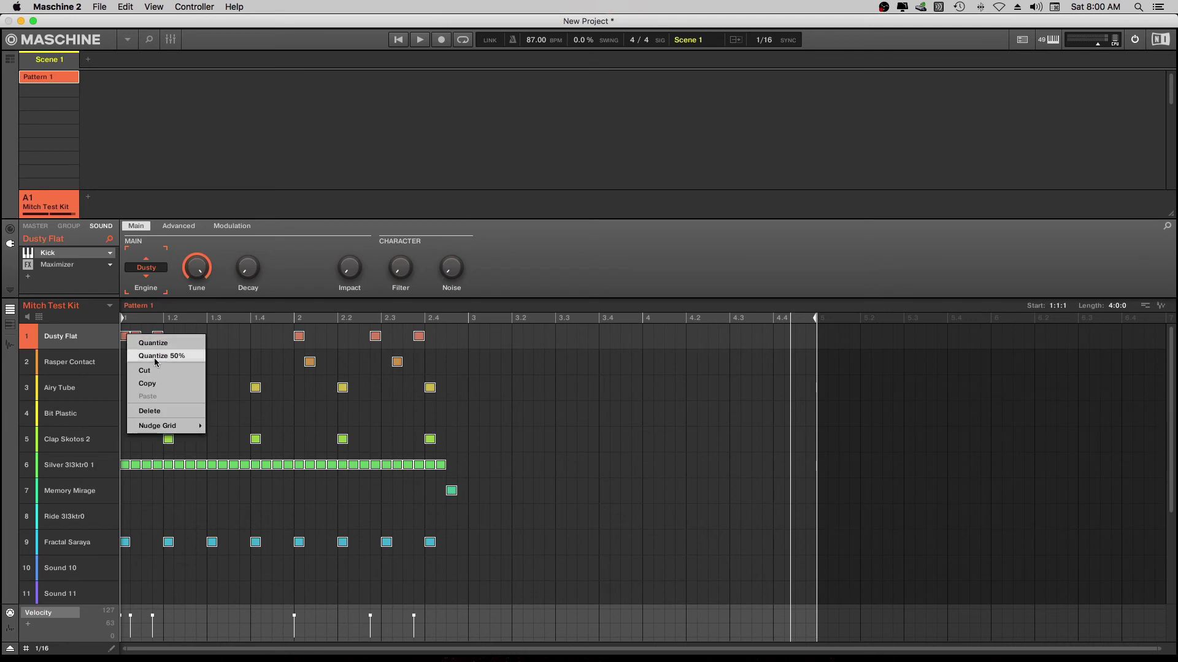
pyautogui.click(157, 386)
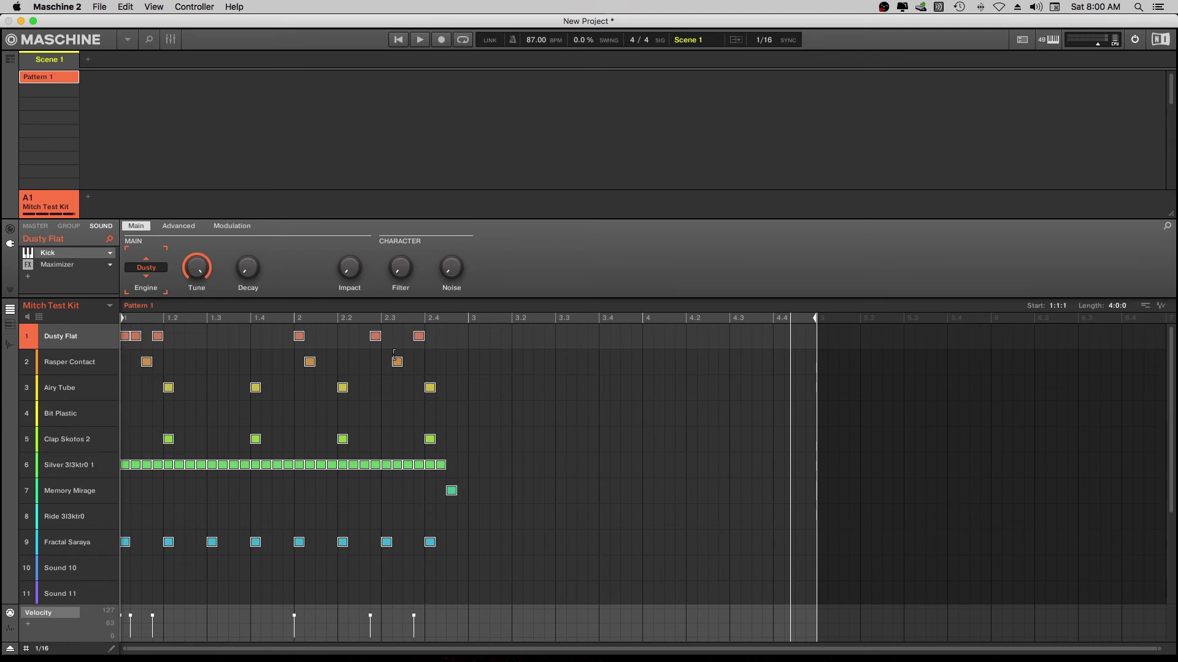
# Paste the copied notes into bars 3 and 4 and nudge them one sixteenth earlier to start exactly at bar 3.
pyautogui.rightClick(478, 340)
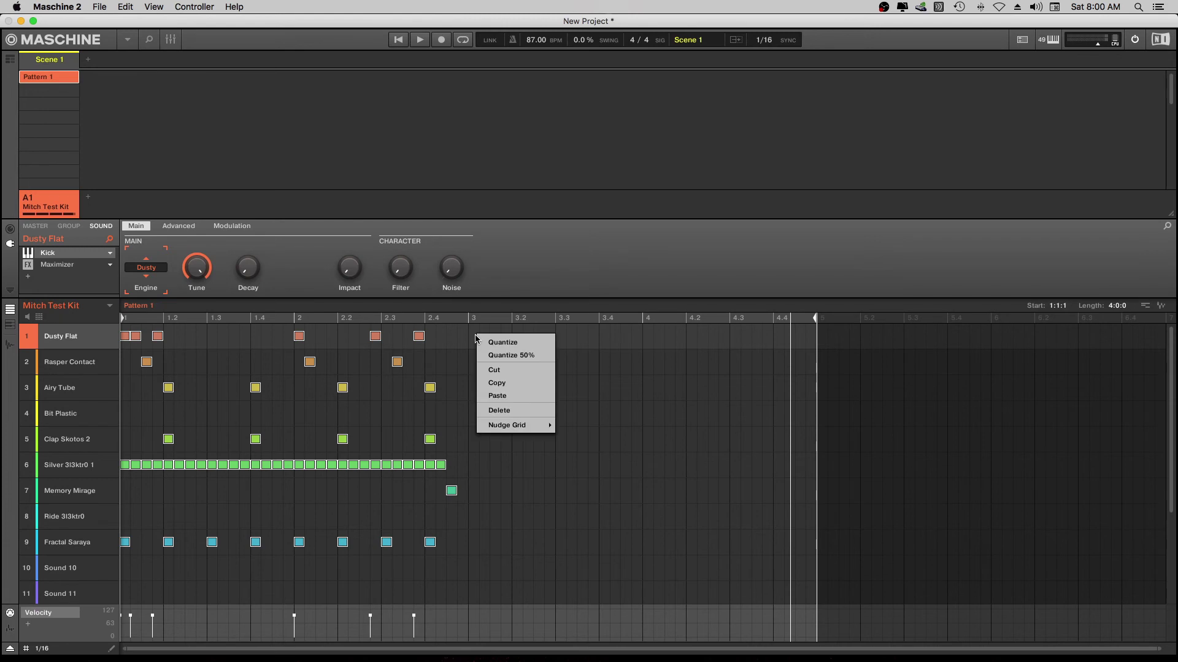
pyautogui.click(508, 400)
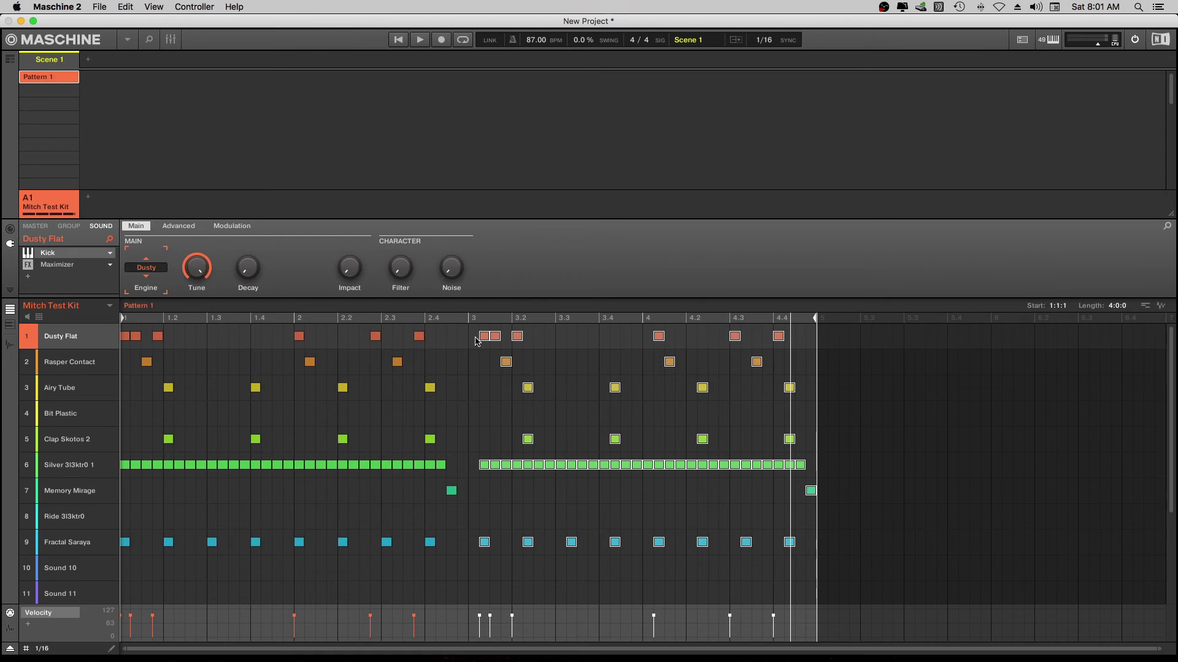
pyautogui.press('Left')
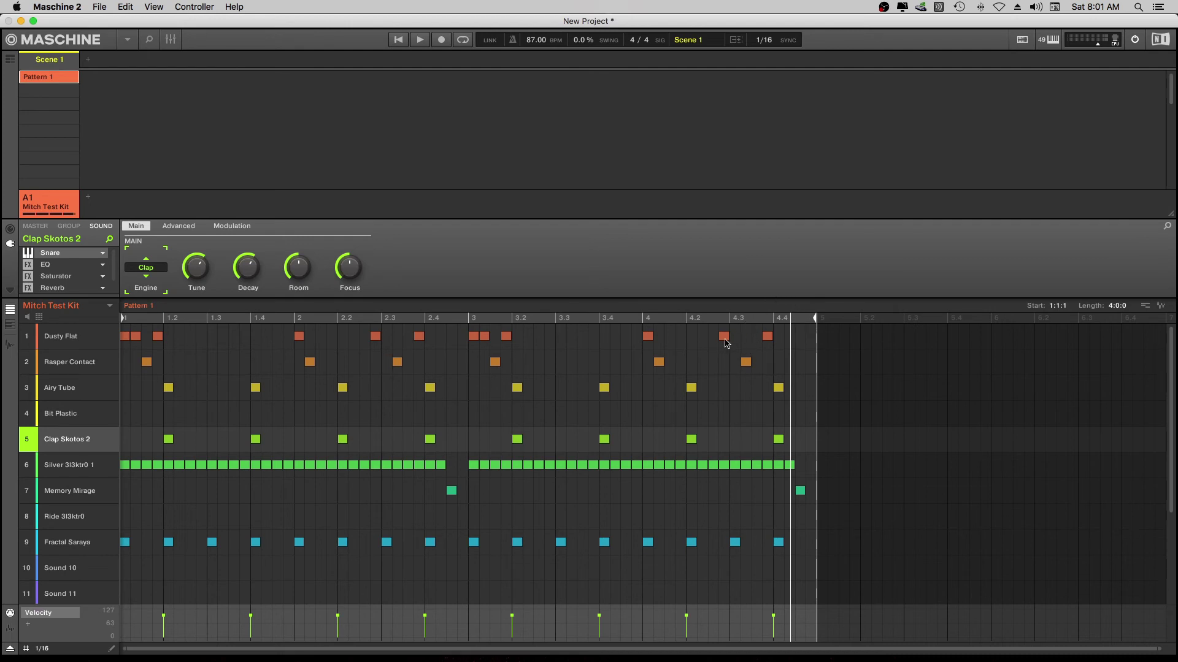
# Turn paint mode on, add a Dusty Flat kick at the start of beat 4.3, and set the step grid to 1/32.
pyautogui.click(112, 648)
pyautogui.click(734, 336)
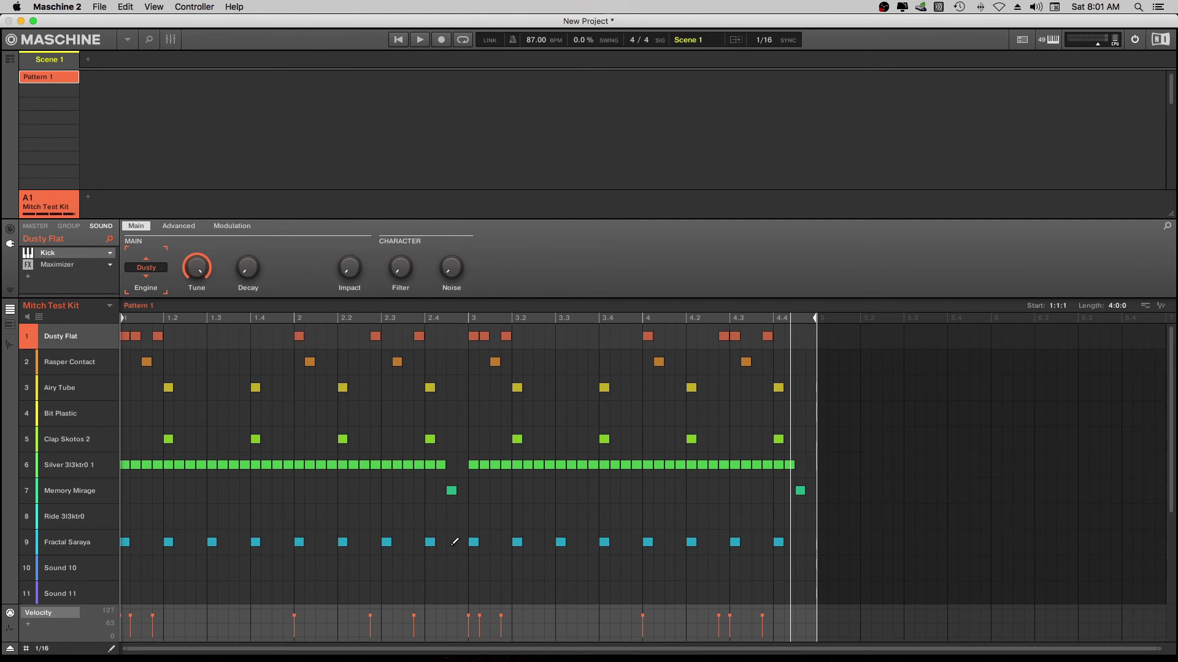
pyautogui.click(43, 649)
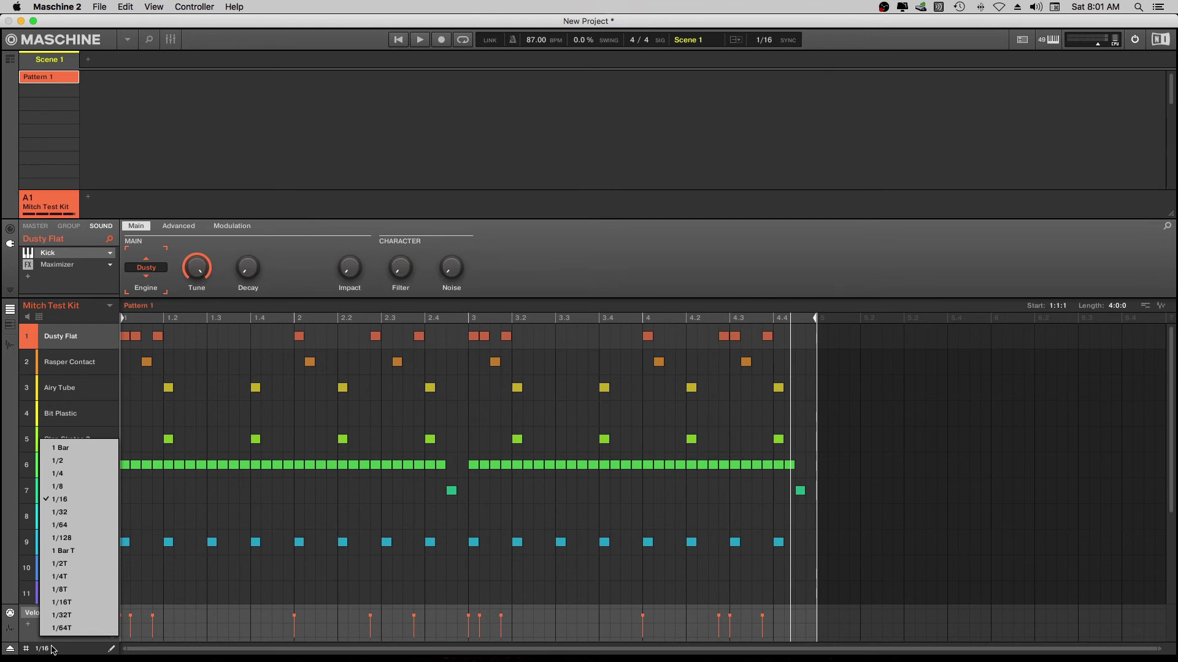
pyautogui.click(70, 512)
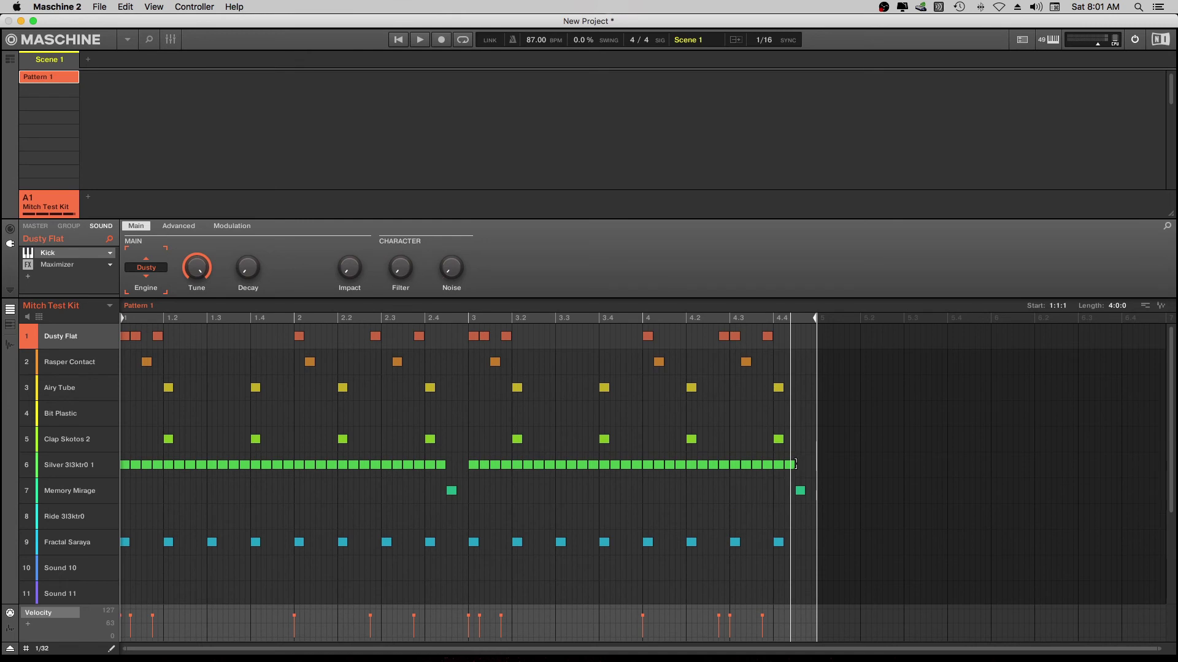
# Paint a 1/32 Silver hi-hat roll at the end of bar 4 and a 1/64 roll in the gap before bar 3.
pyautogui.moveTo(803, 461); pyautogui.dragTo(818, 465)
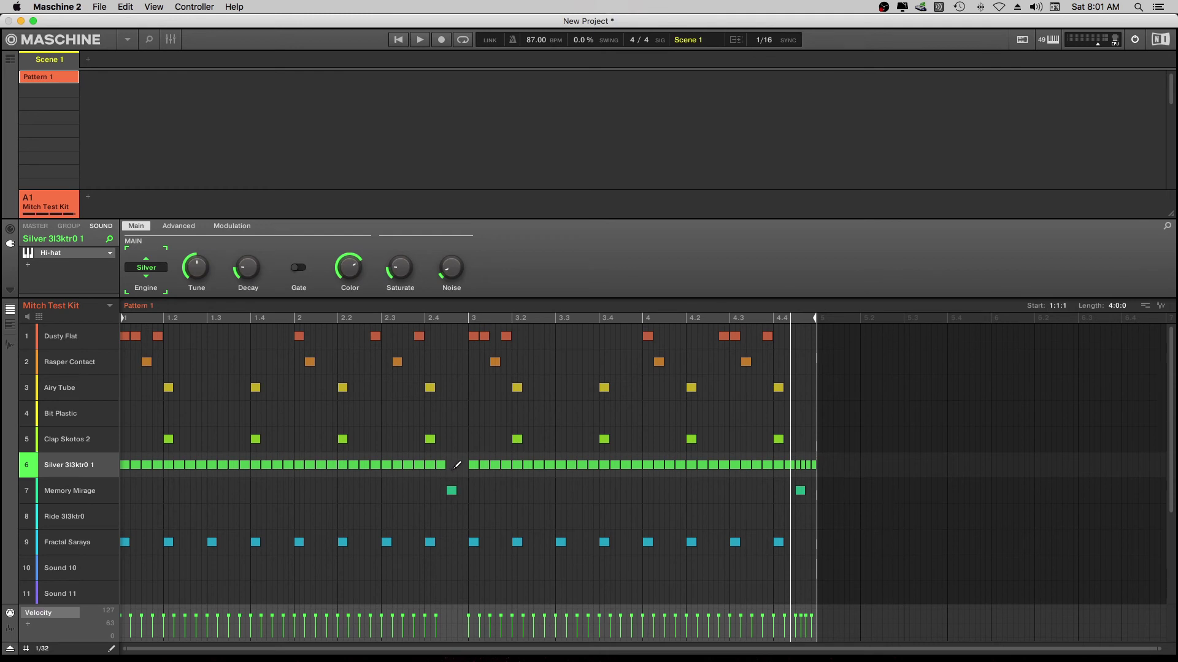
pyautogui.click(42, 652)
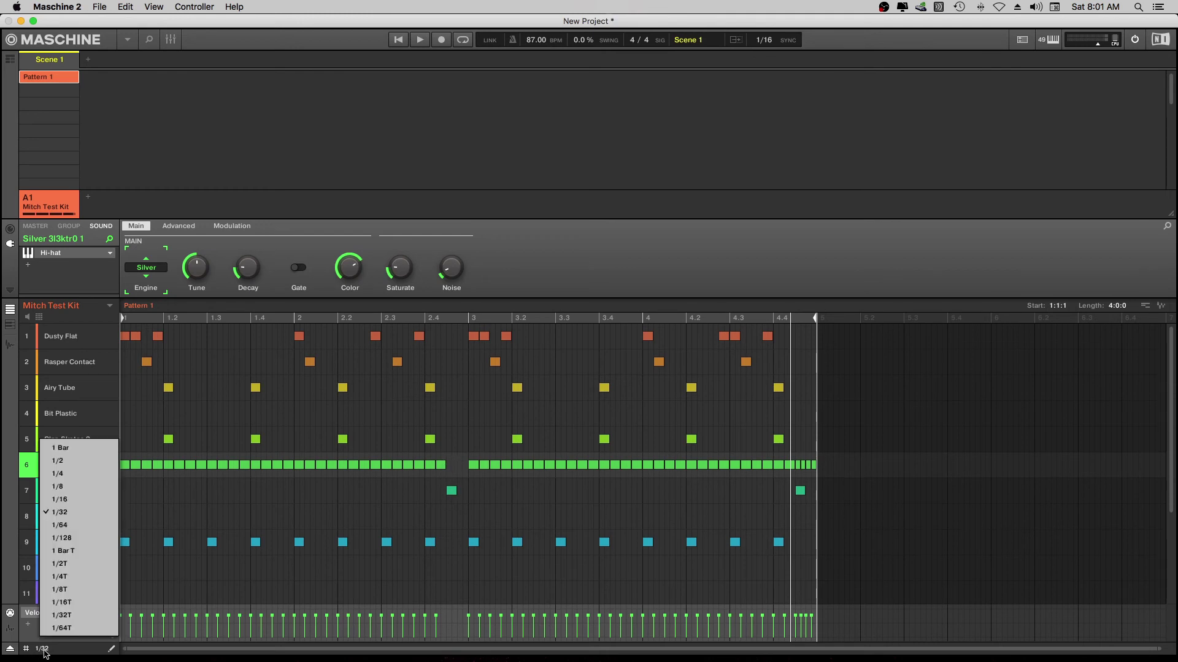
pyautogui.click(76, 526)
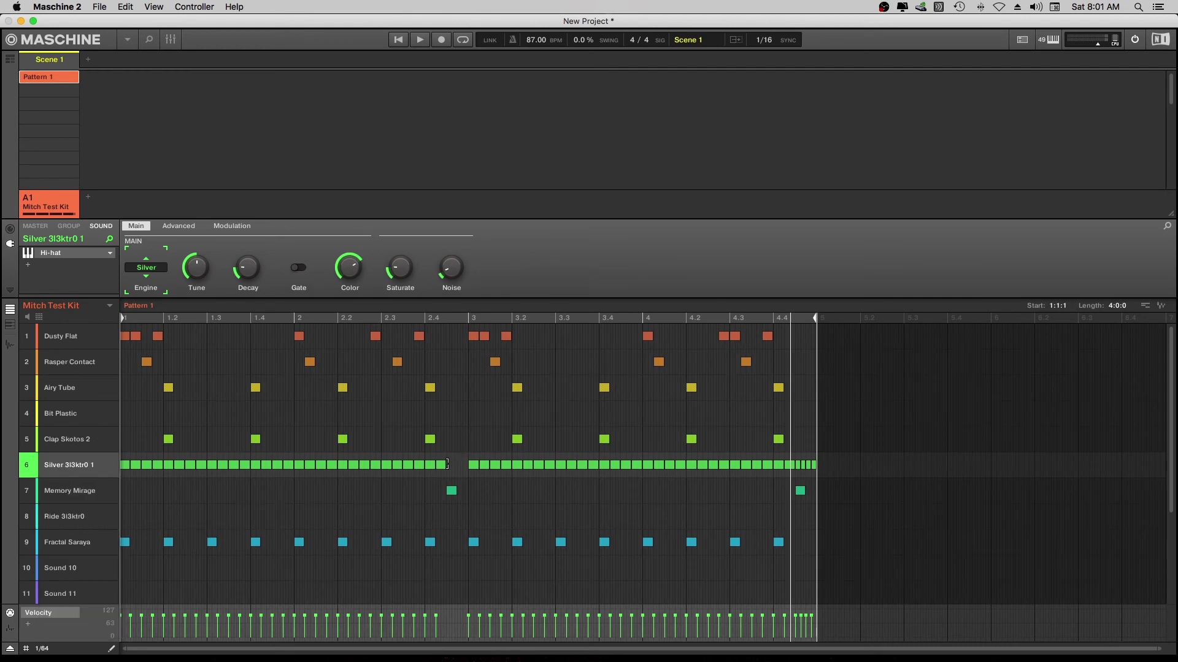
pyautogui.moveTo(447, 465); pyautogui.dragTo(470, 463)
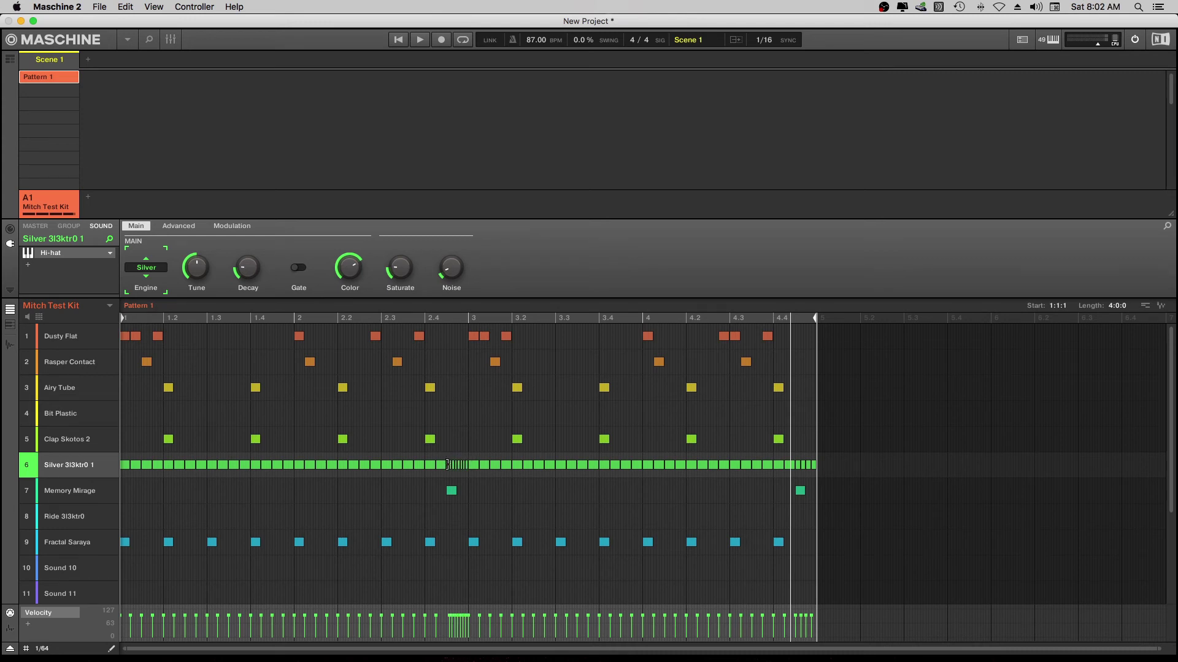
# Add the missing first 1/64 hit of the hi-hat roll at the end of bar 2 and play the pattern.
pyautogui.moveTo(1159, 648); pyautogui.dragTo(659, 649)
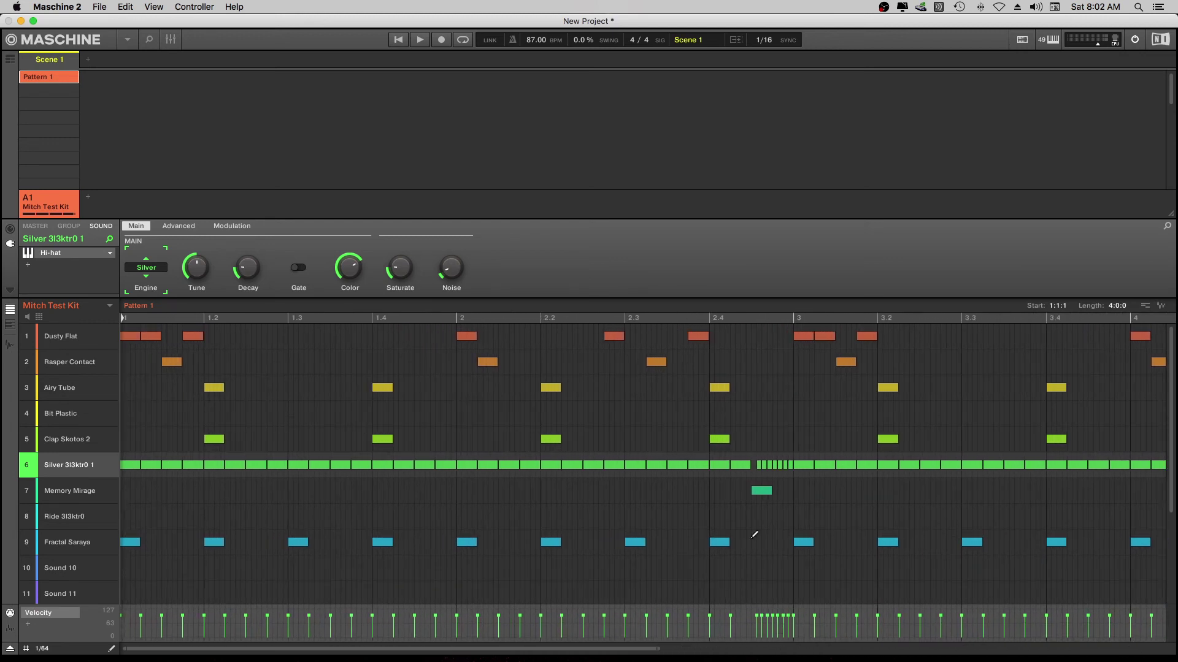
pyautogui.click(753, 465)
pyautogui.moveTo(660, 648); pyautogui.dragTo(975, 648)
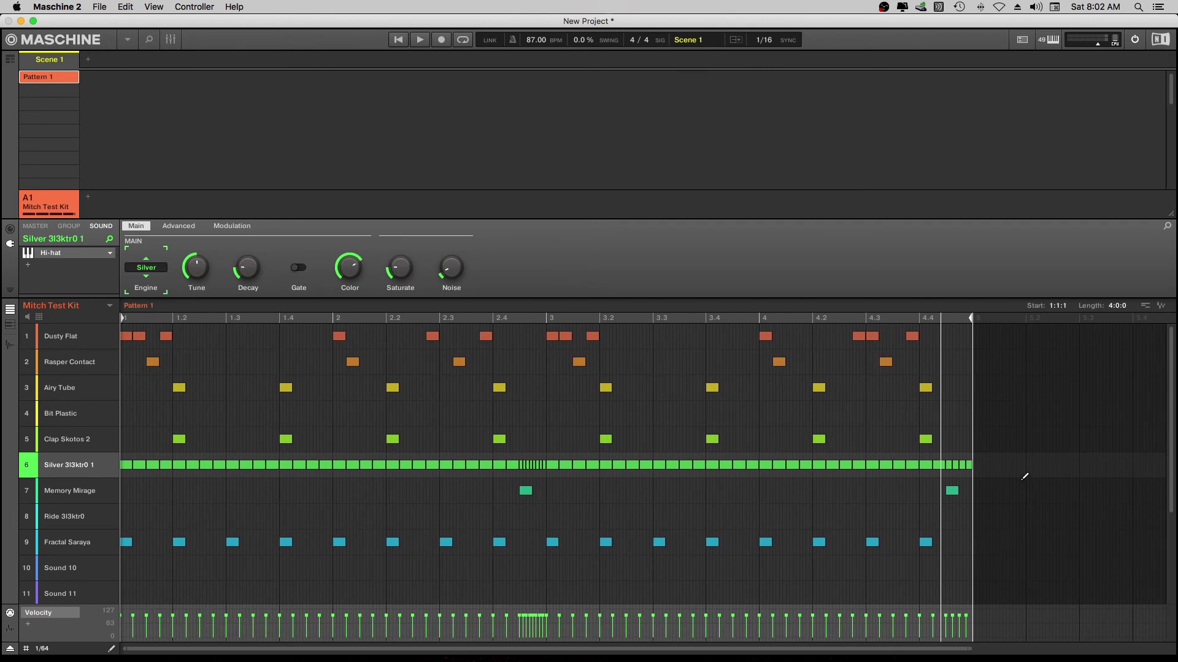
pyautogui.press('space')
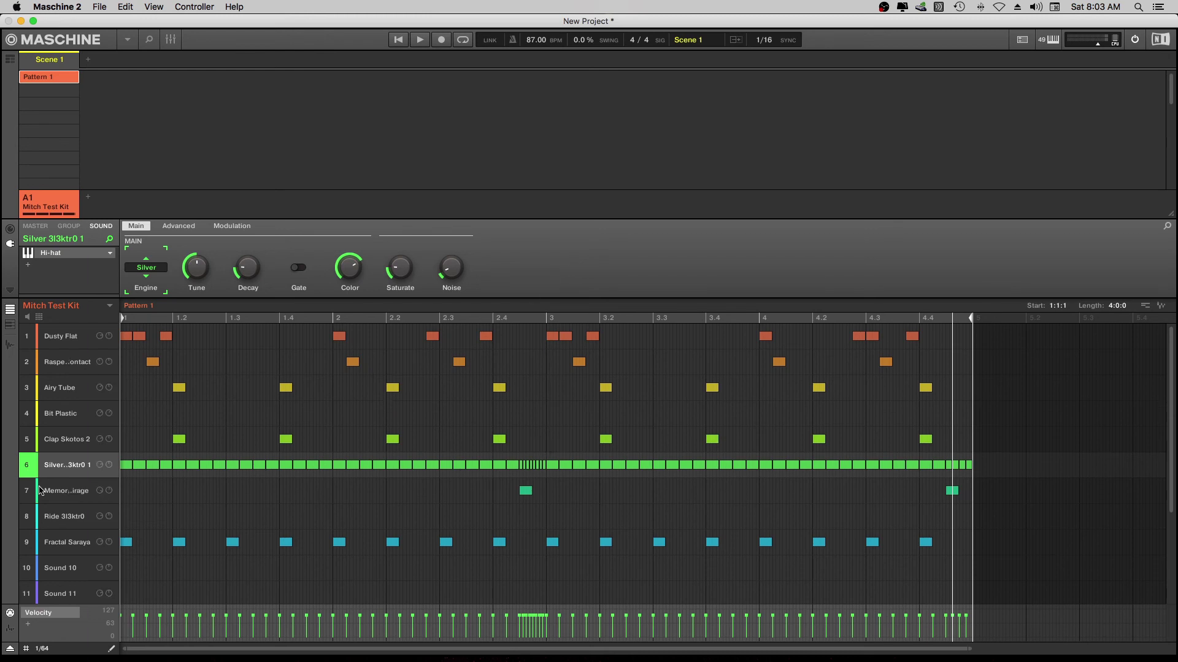
# Save the group under the new name Mitch Test Kit 2.0 in the Groups folder.
pyautogui.rightClick(58, 308)
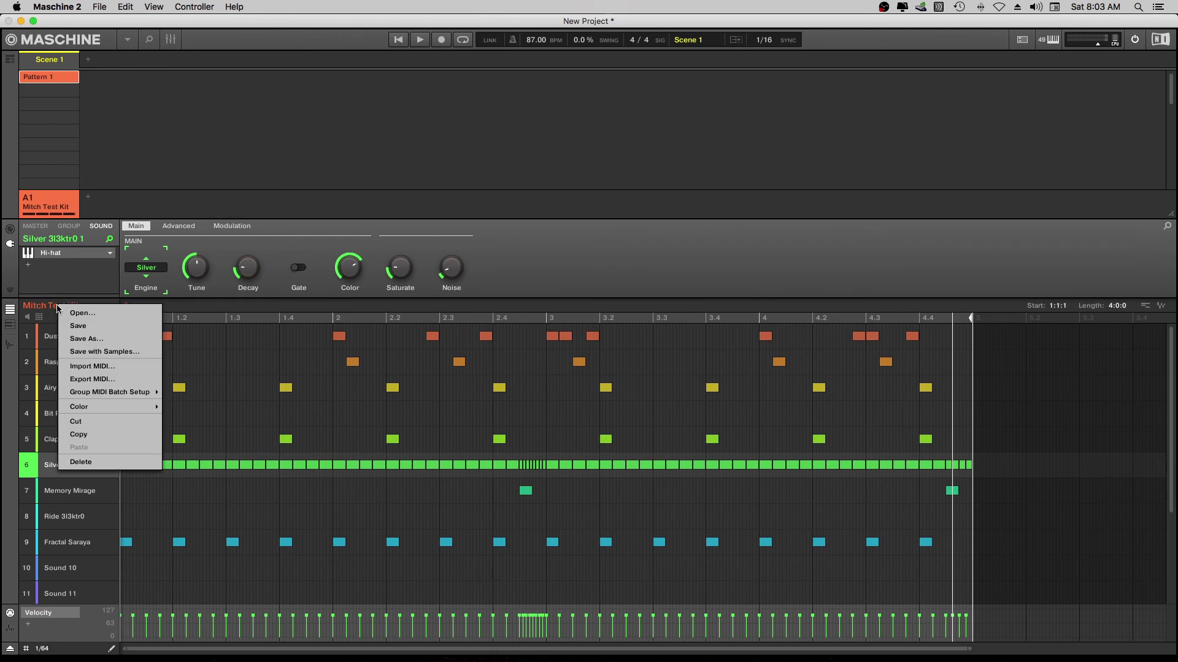
pyautogui.click(96, 339)
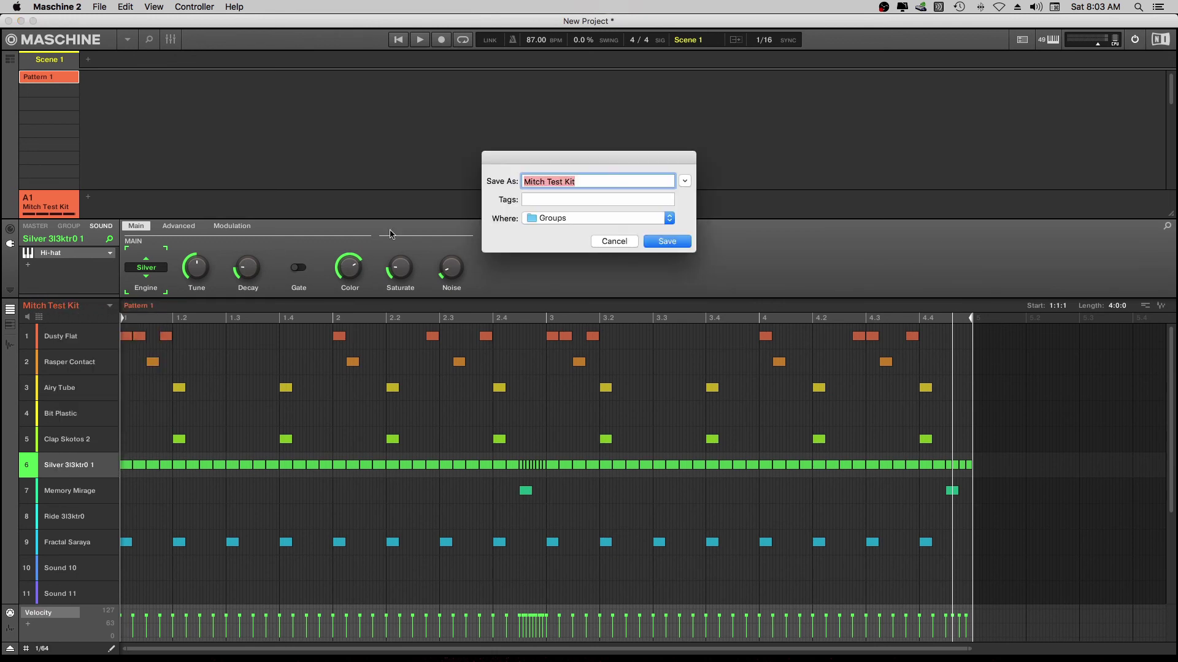
pyautogui.click(582, 181)
pyautogui.write('2')
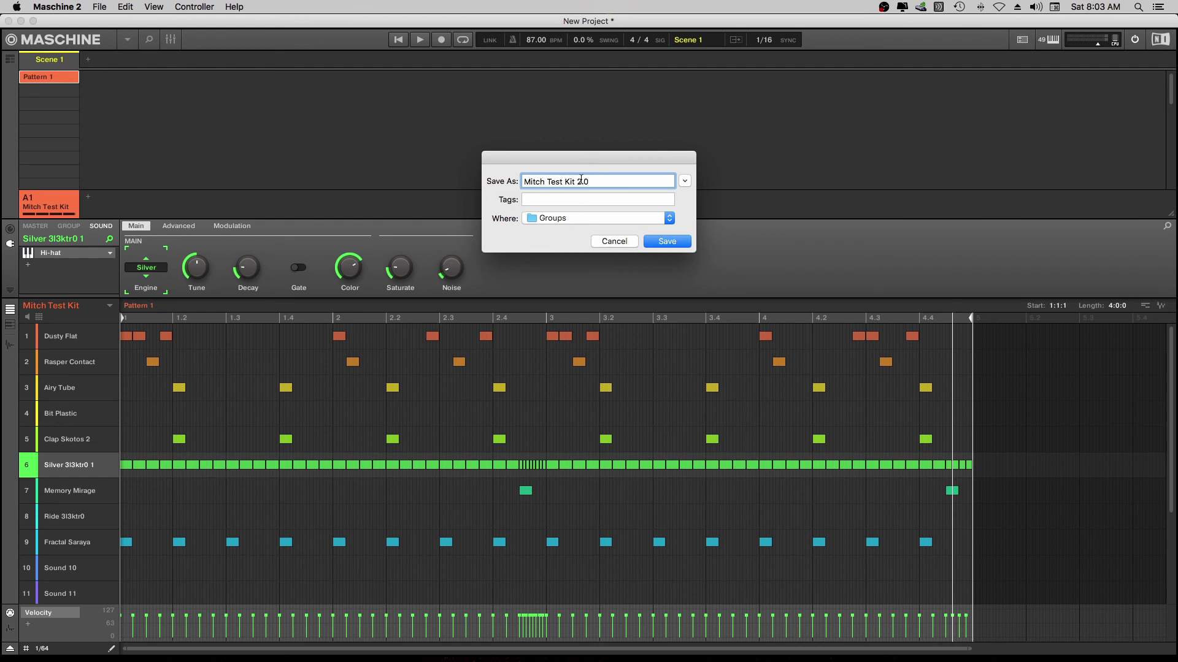
pyautogui.click(673, 244)
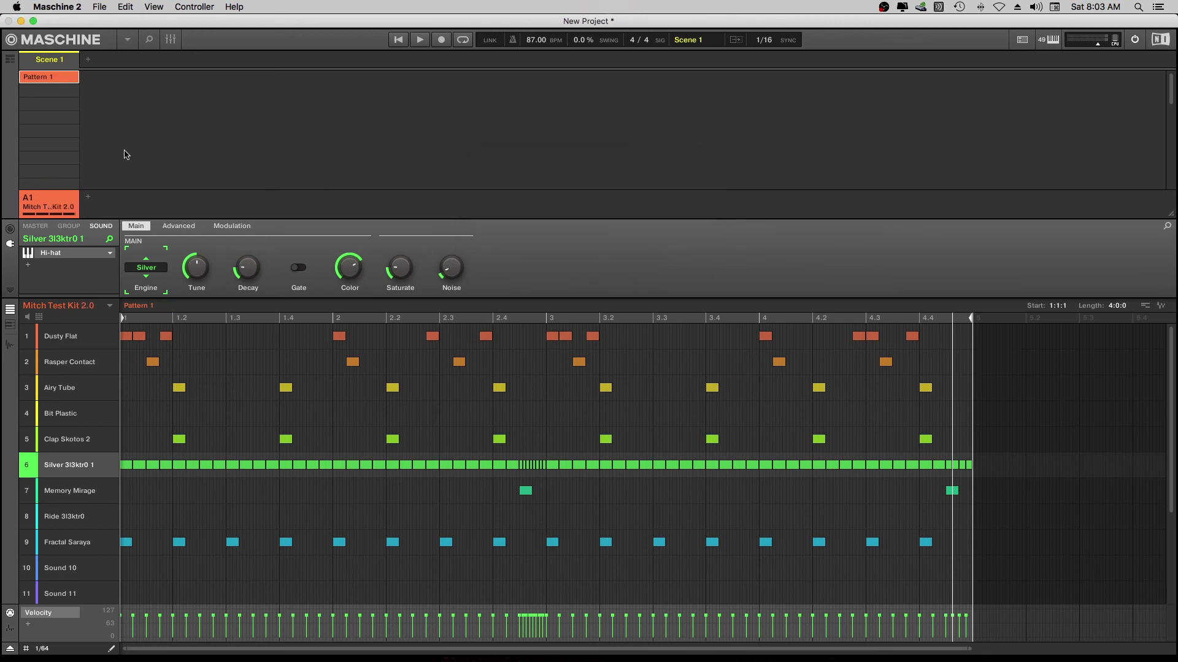
# Delete the saved kit's group from slot A1.
pyautogui.rightClick(56, 309)
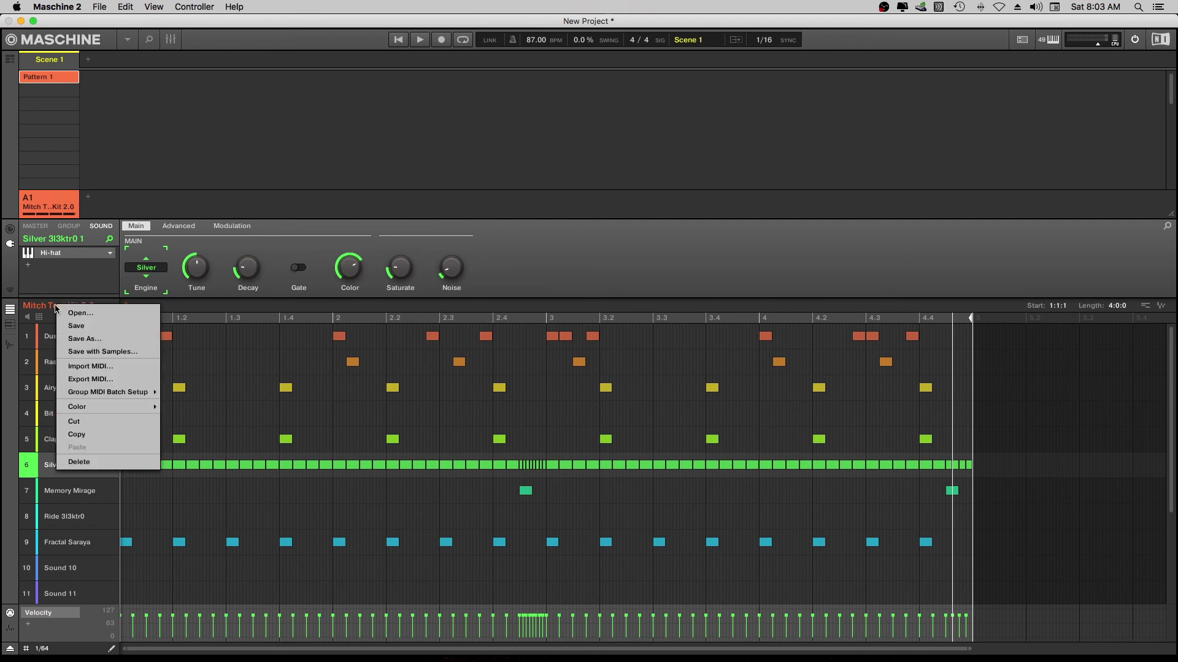
pyautogui.click(89, 465)
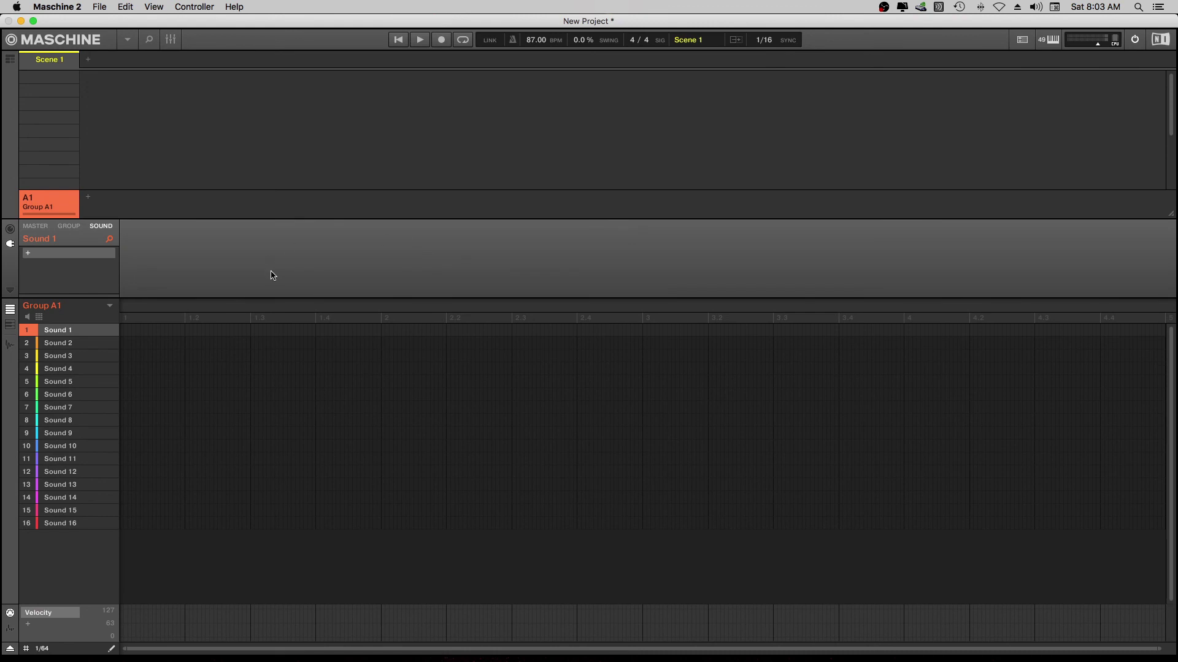
# Open the group file Mitch Test Kit 2.0.mxgrp in the empty group A1 and play its pattern.
pyautogui.rightClick(56, 308)
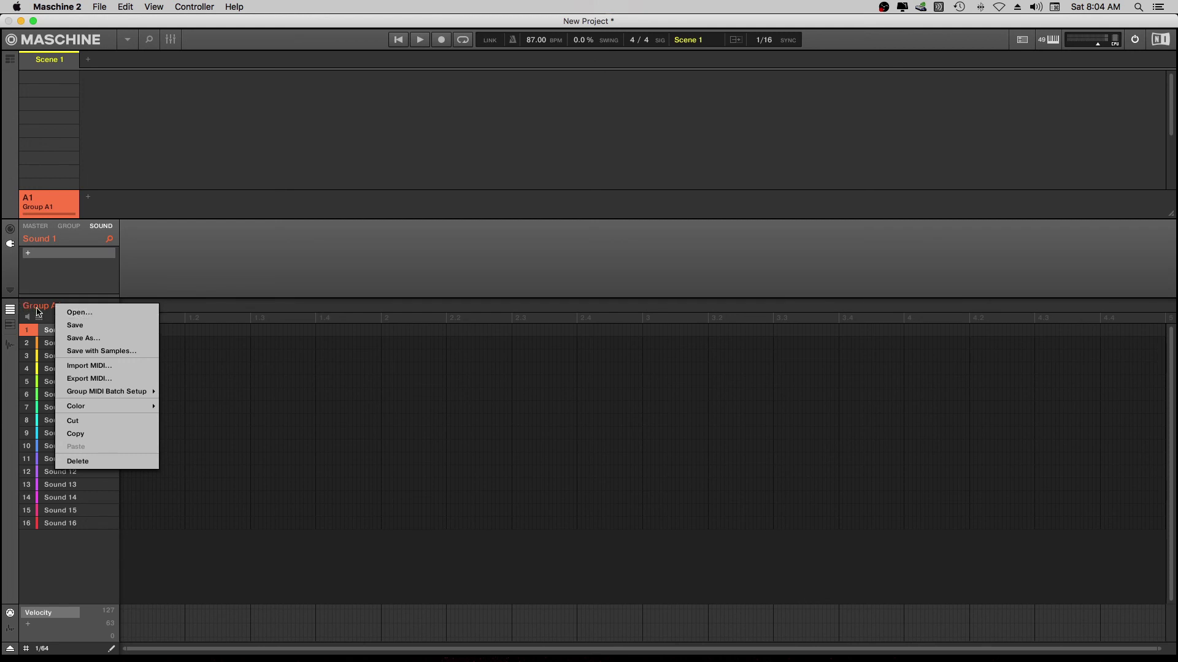
pyautogui.click(85, 313)
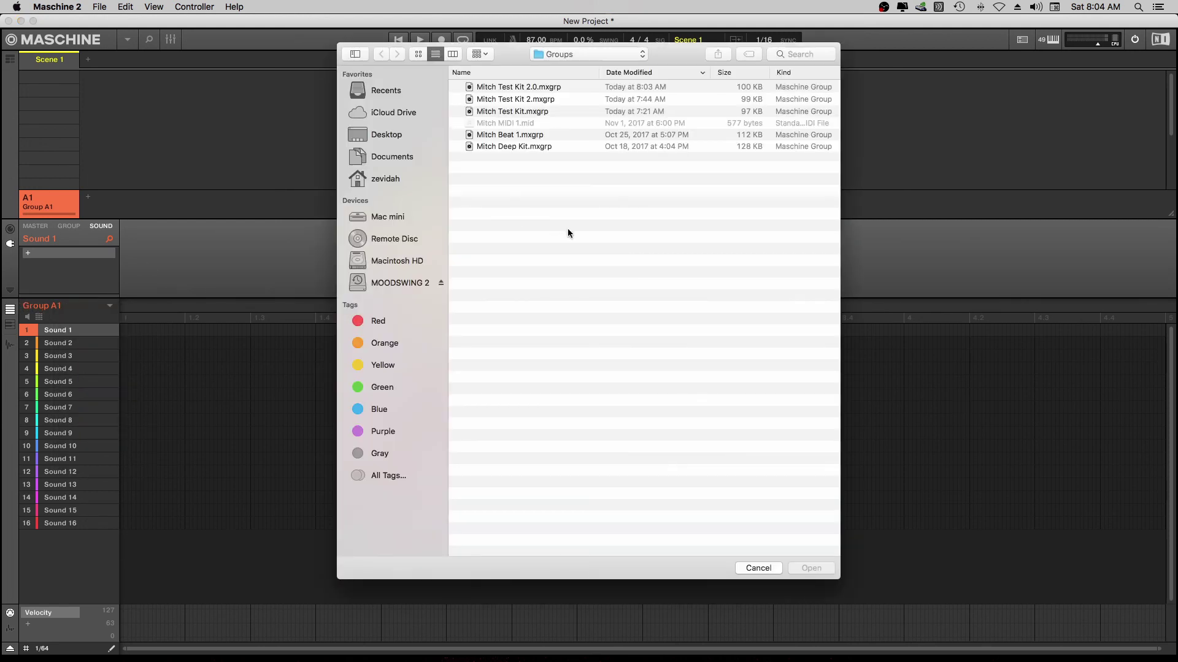
pyautogui.click(527, 89)
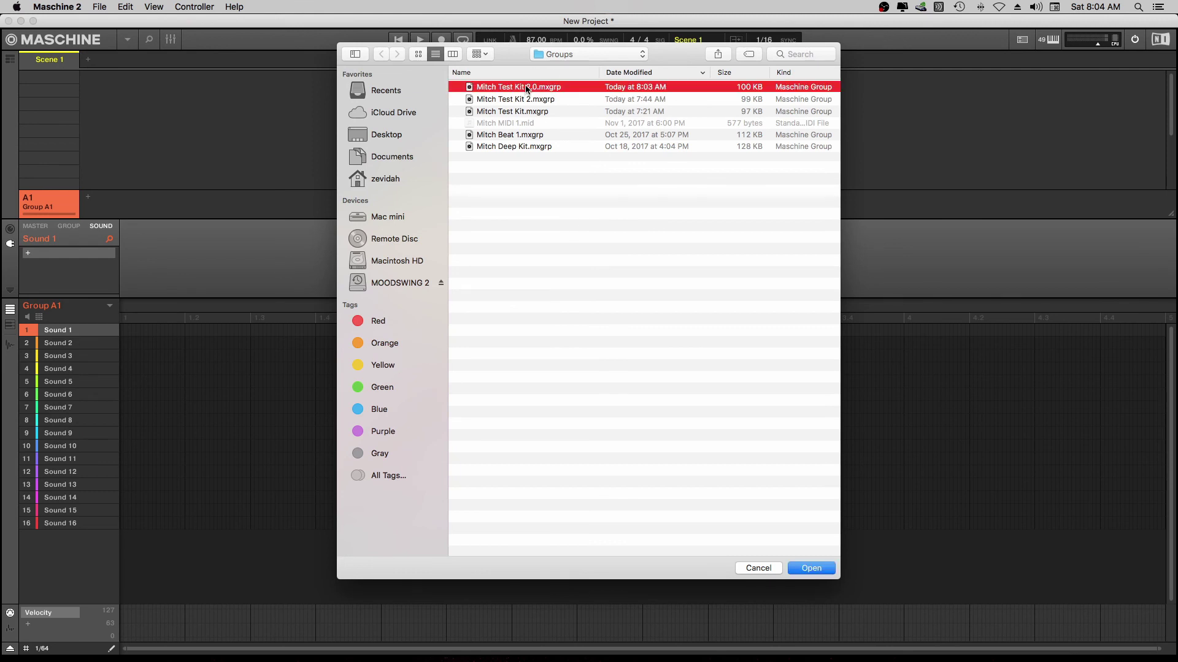
pyautogui.click(818, 571)
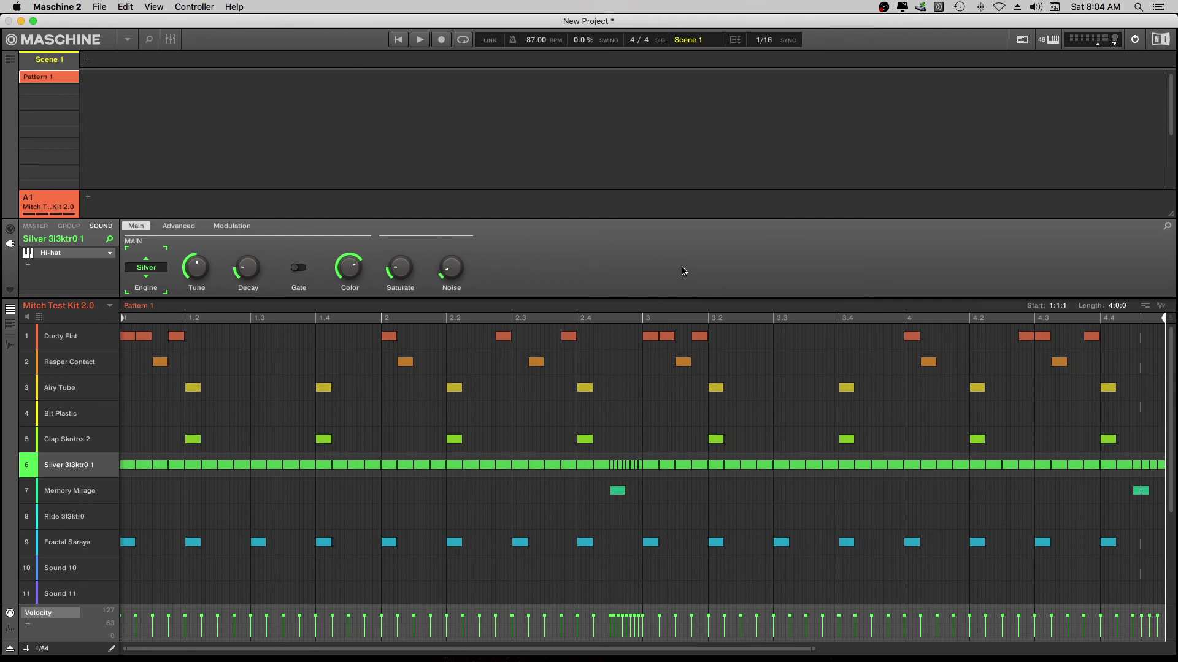
pyautogui.press('space')
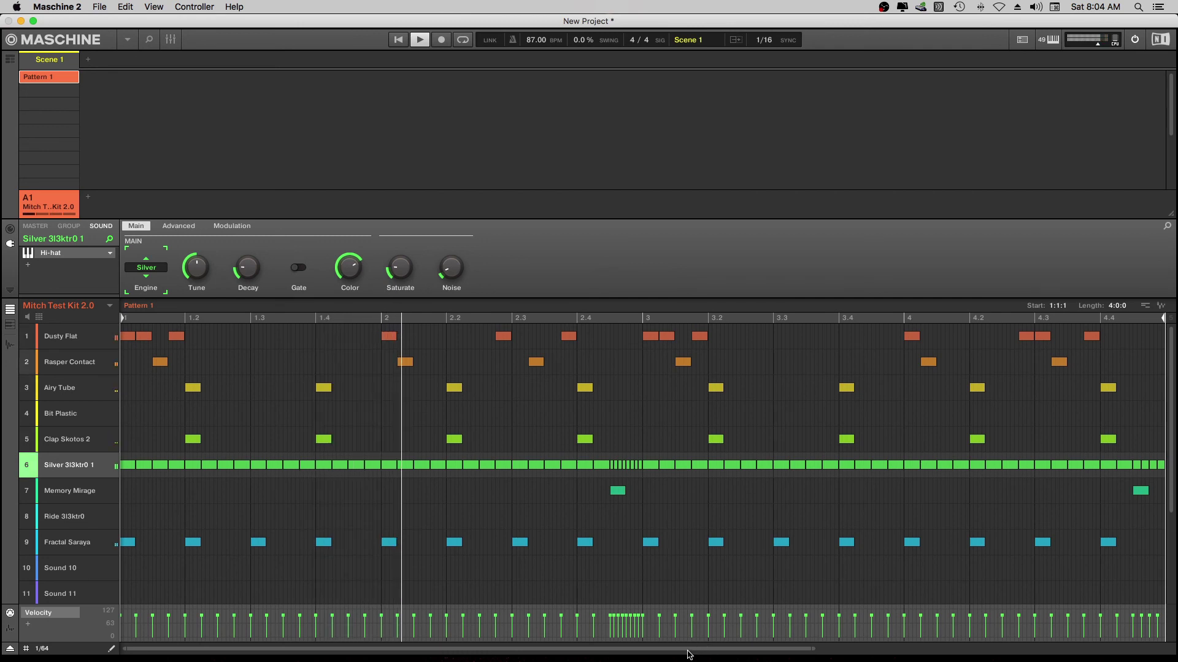
pyautogui.moveTo(688, 653); pyautogui.dragTo(853, 343)
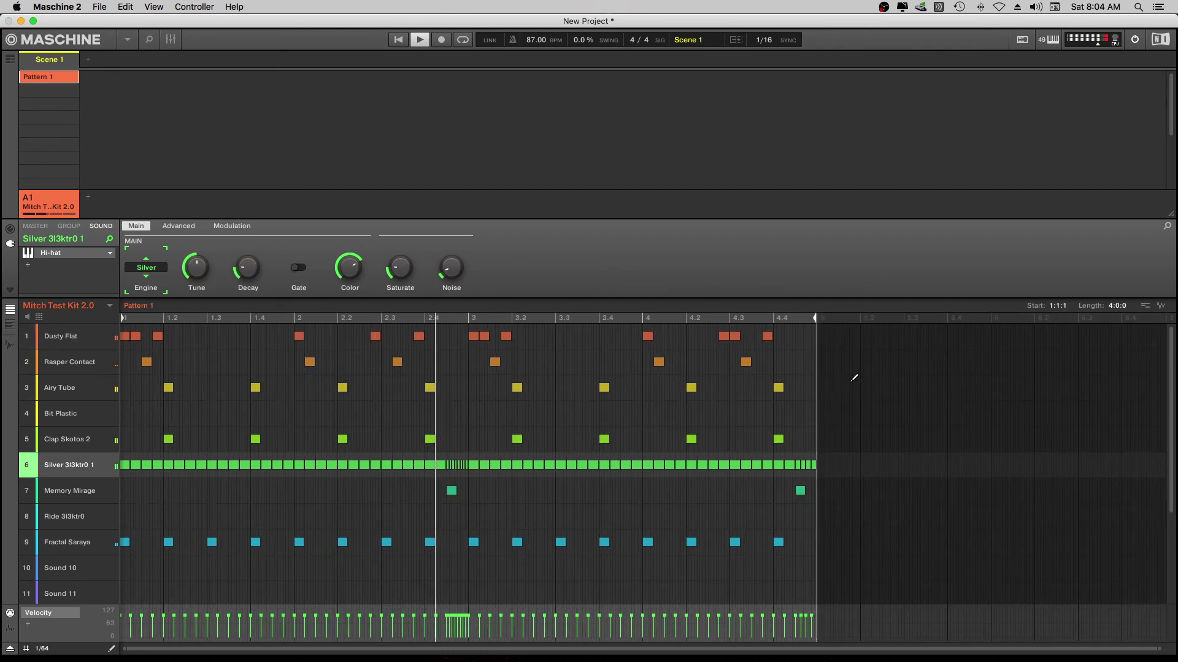